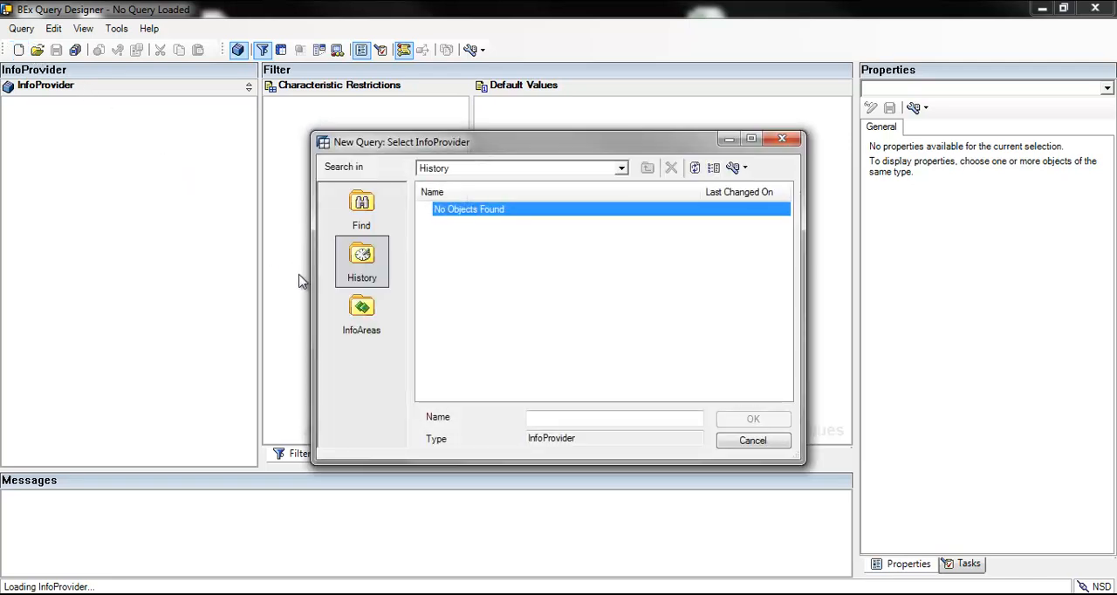
Step: Choose the zbook1 dso InfoProvider from the Flight Booking Information System InfoArea for the new query
left_click(362, 306)
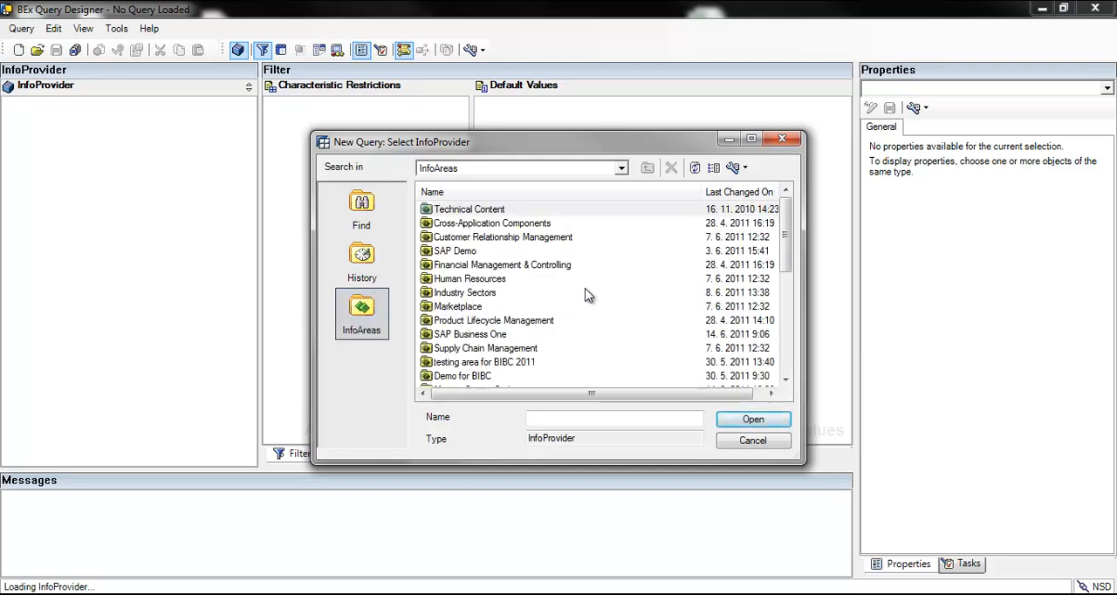
left_click_drag(785, 253, 786, 311)
double_click(537, 322)
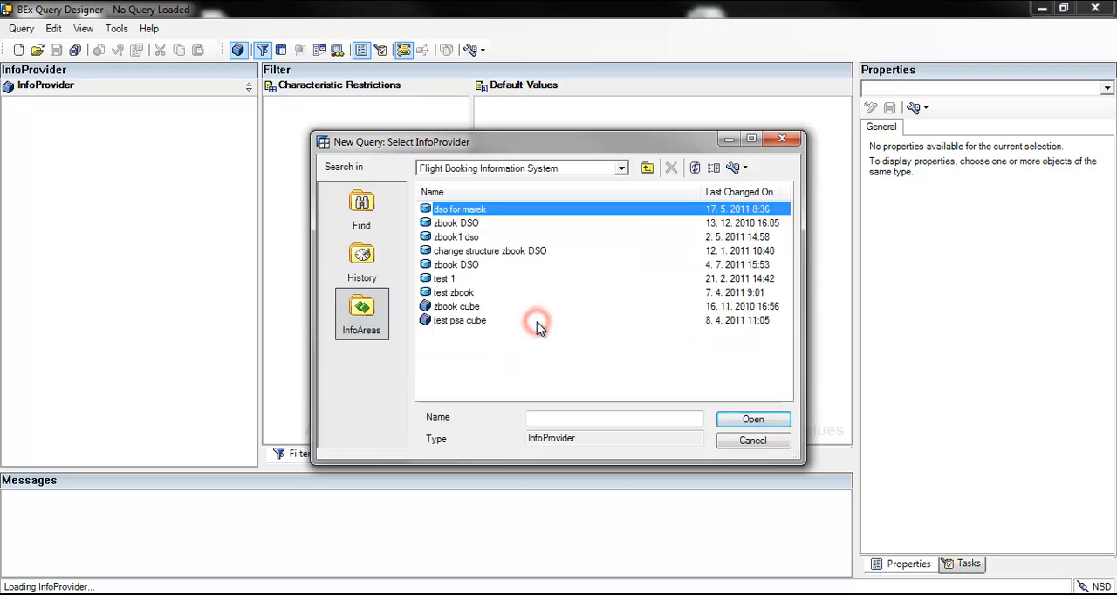
left_click(471, 237)
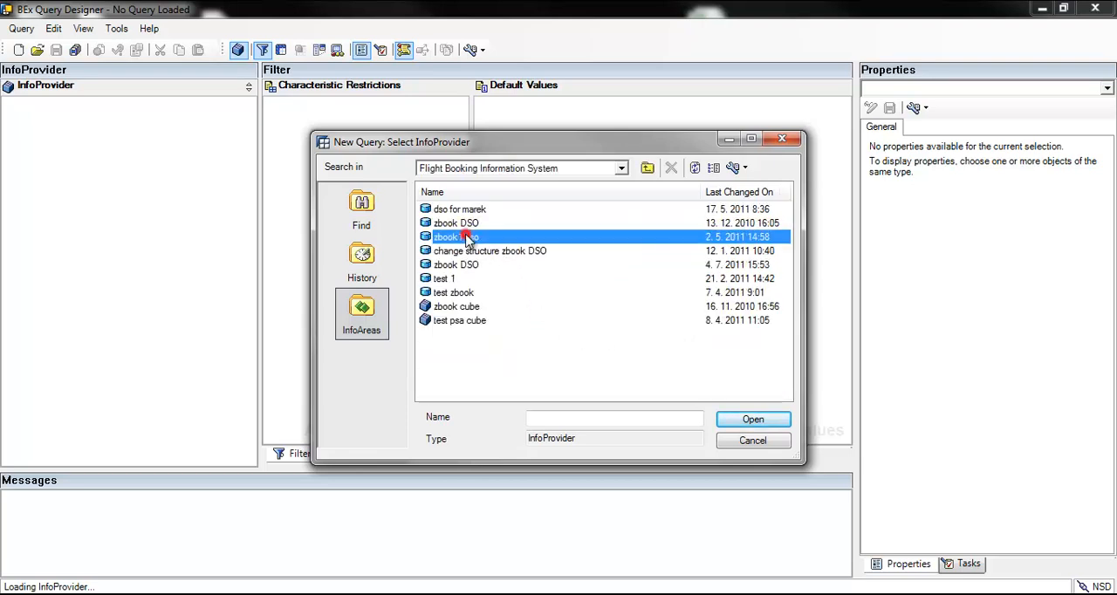
left_click(742, 420)
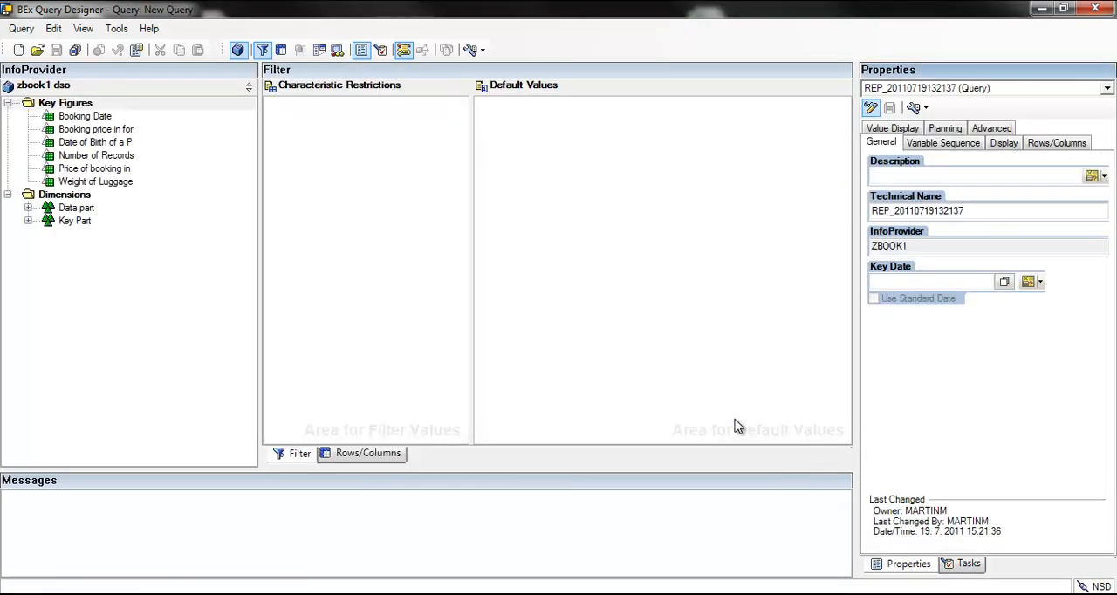
Step: Place the Flight date characteristic in the query's rows and the Number of Records key figure in its columns
left_click(389, 456)
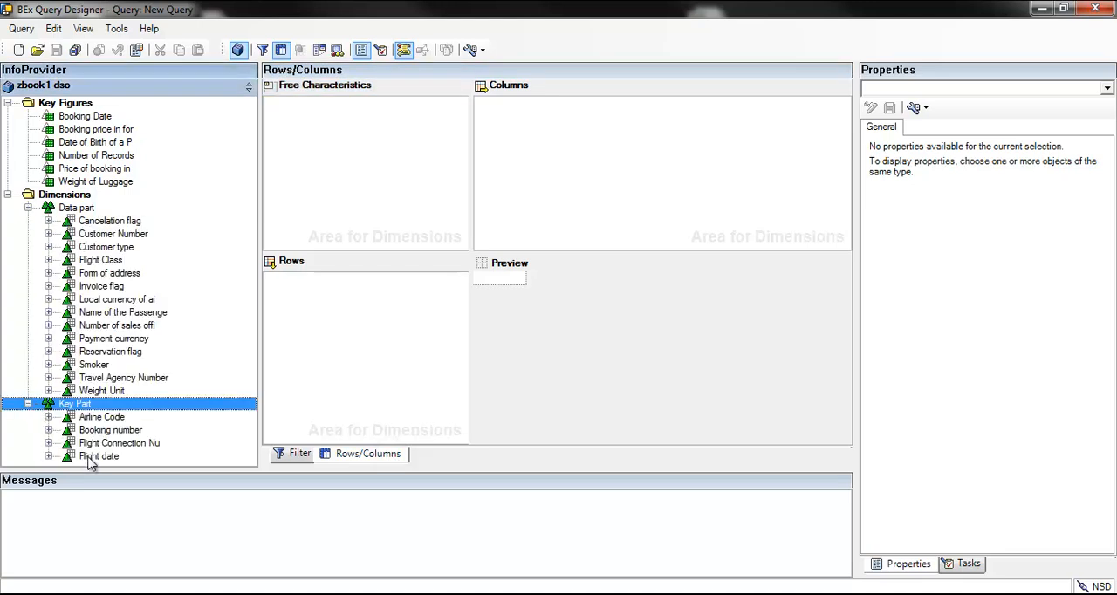
left_click_drag(90, 460, 317, 336)
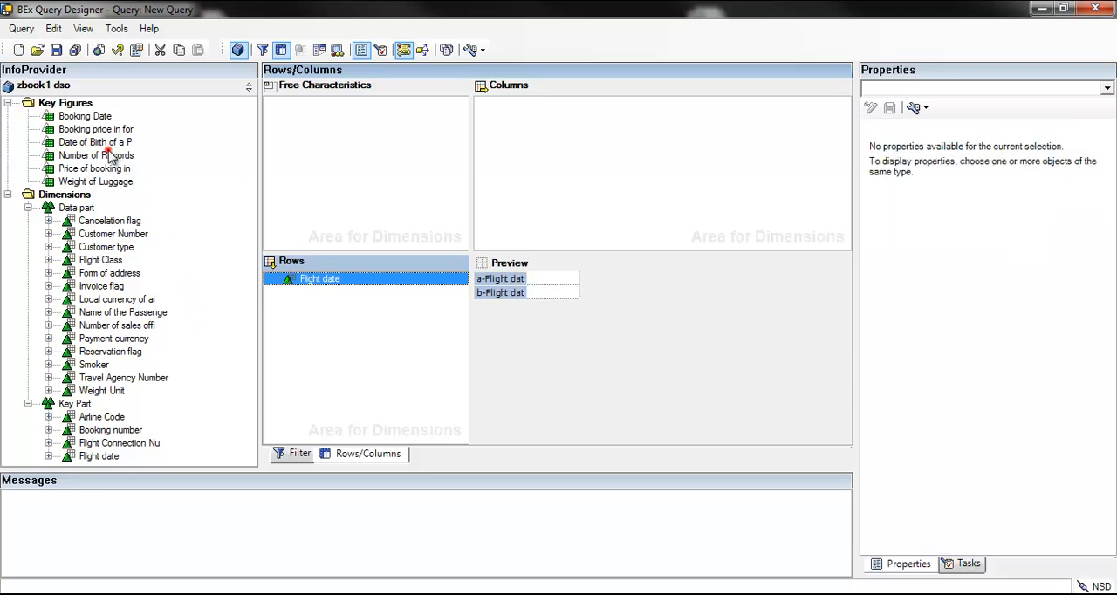
left_click_drag(119, 155, 539, 158)
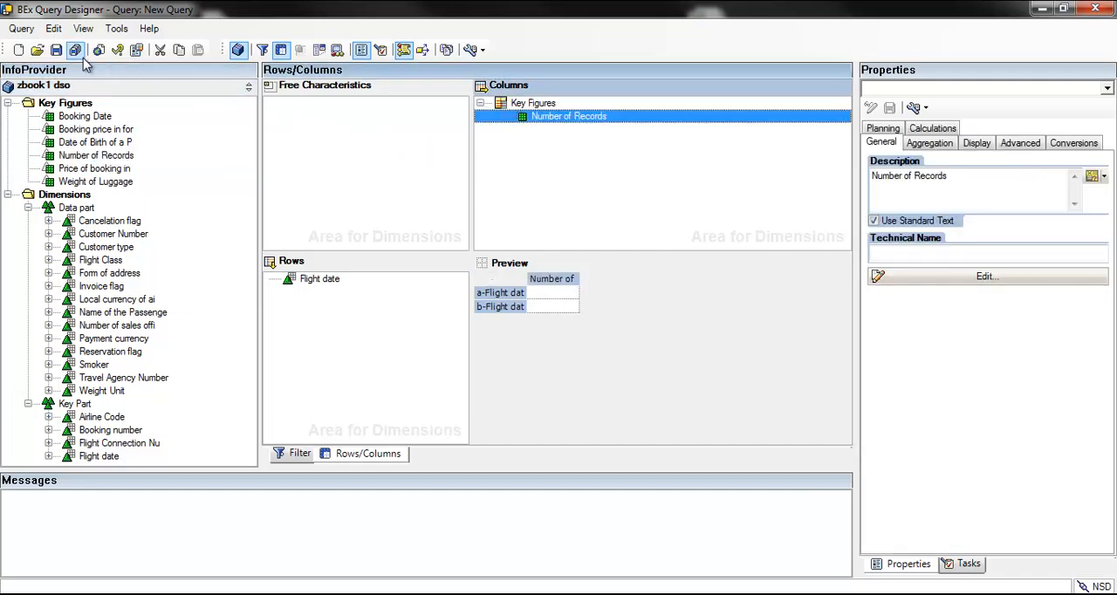
left_click(55, 50)
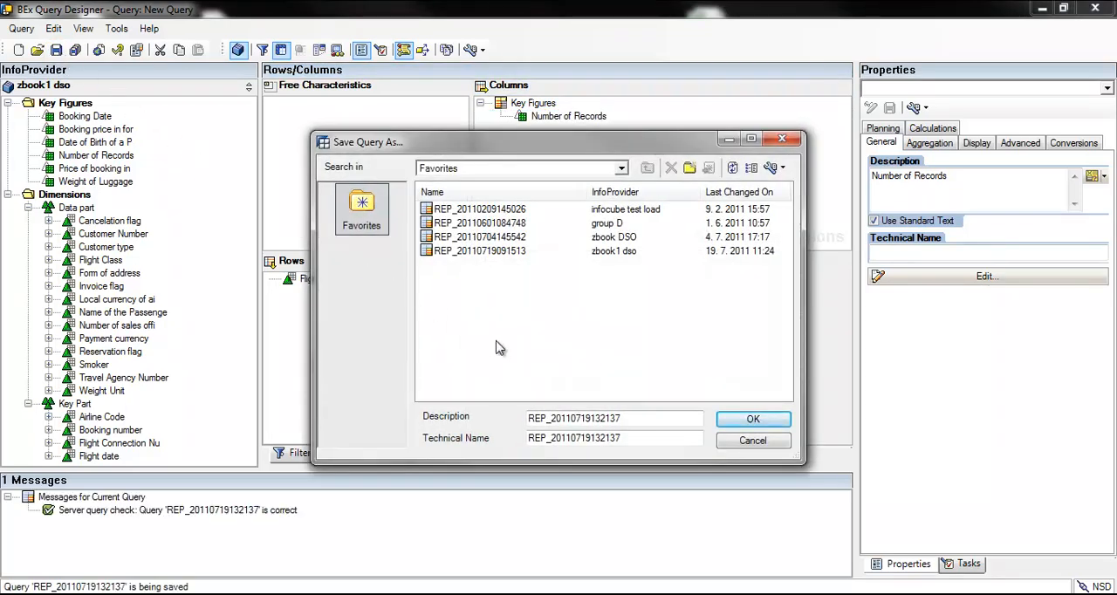
left_click_drag(641, 418, 494, 410)
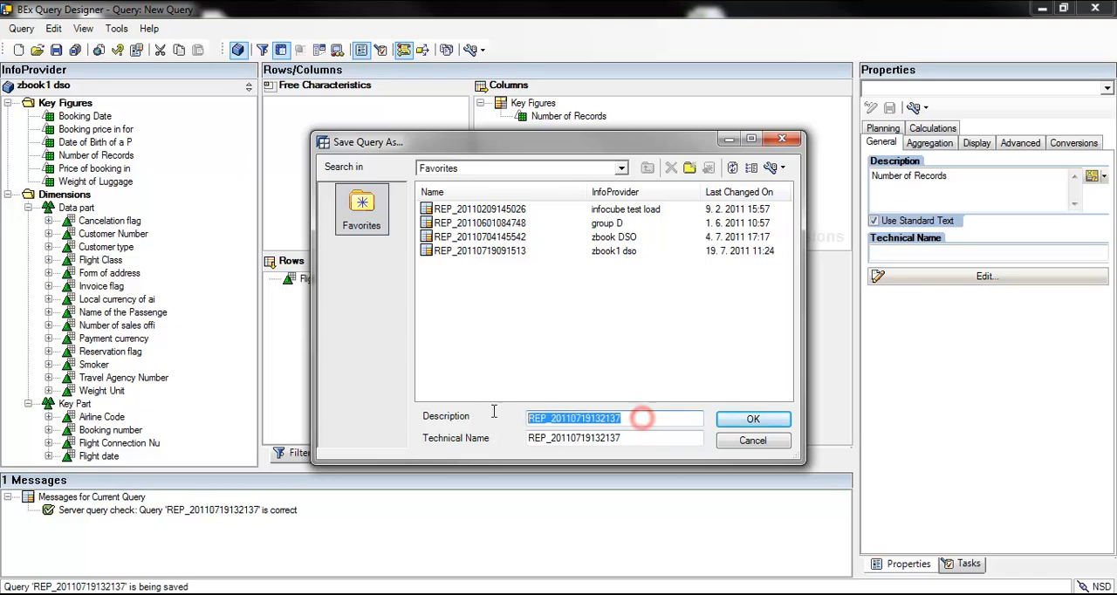
left_click(743, 419)
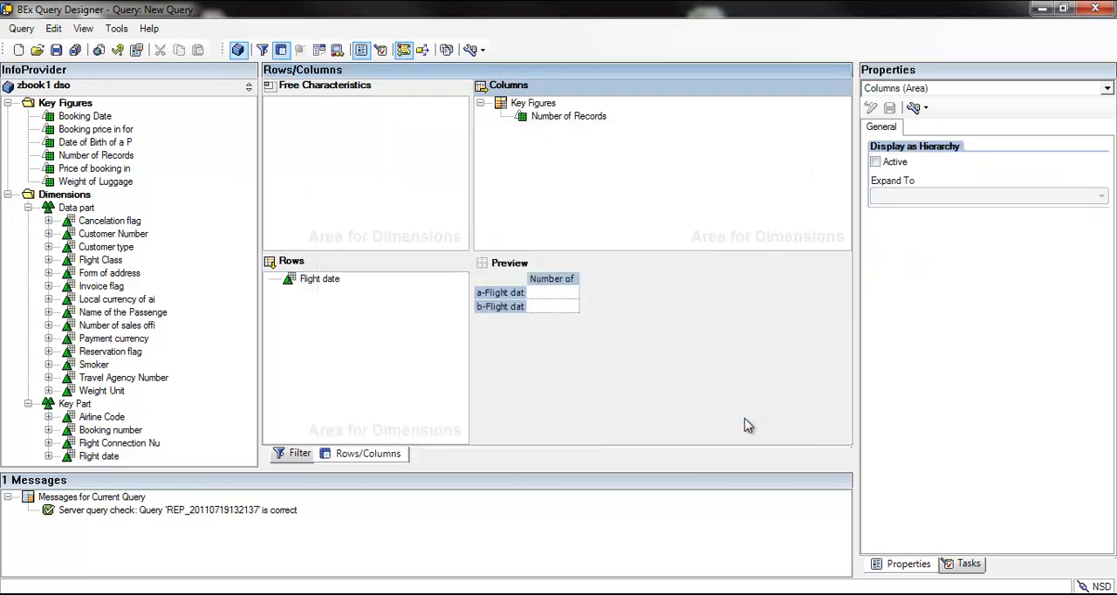
Step: Switch to SAP Easy Access and open the Query Monitor with transaction rsrt
mouse_move(529, 594)
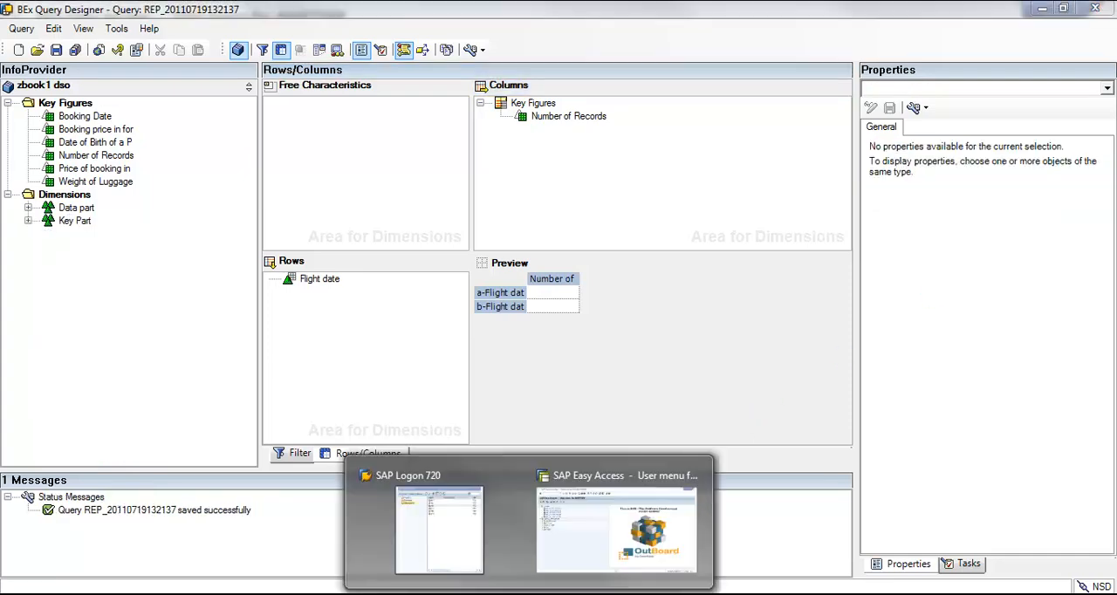
left_click(588, 541)
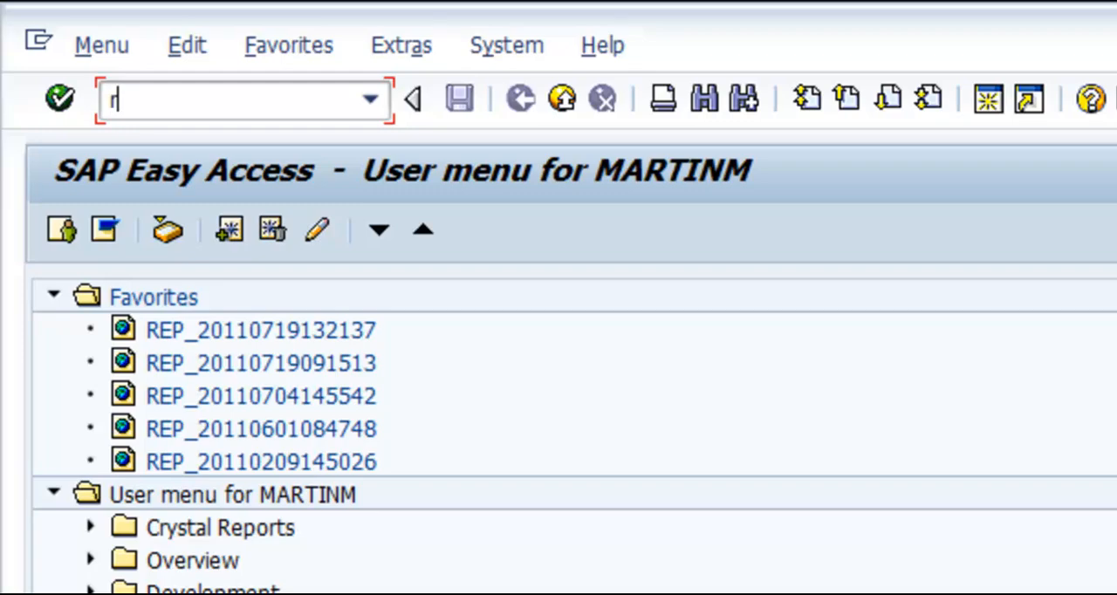
type("rsrt")
key("Return")
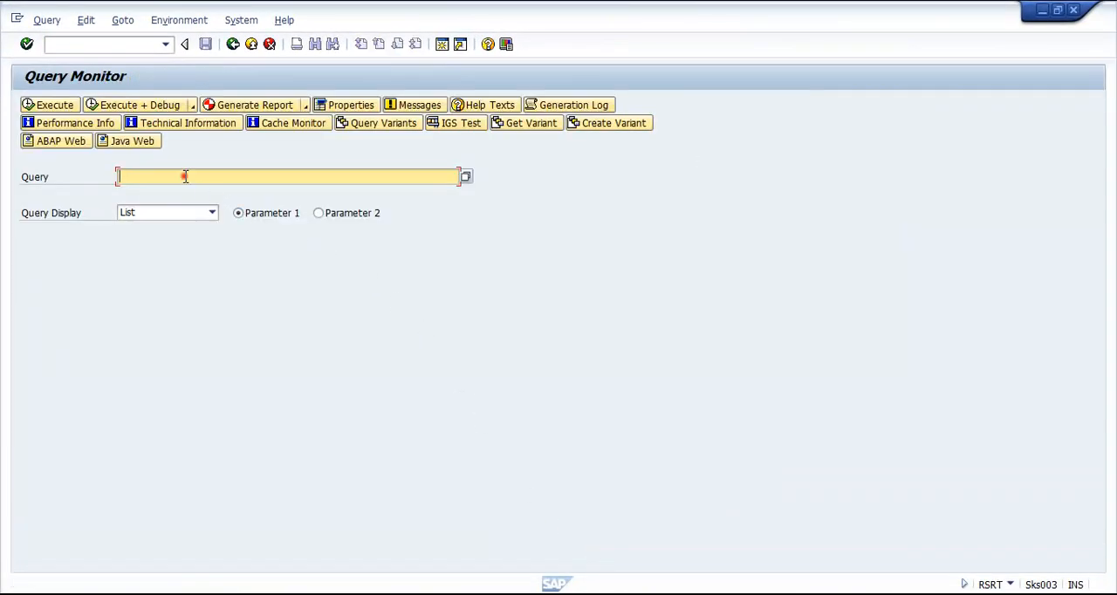
key("ctrl+v")
key("Return")
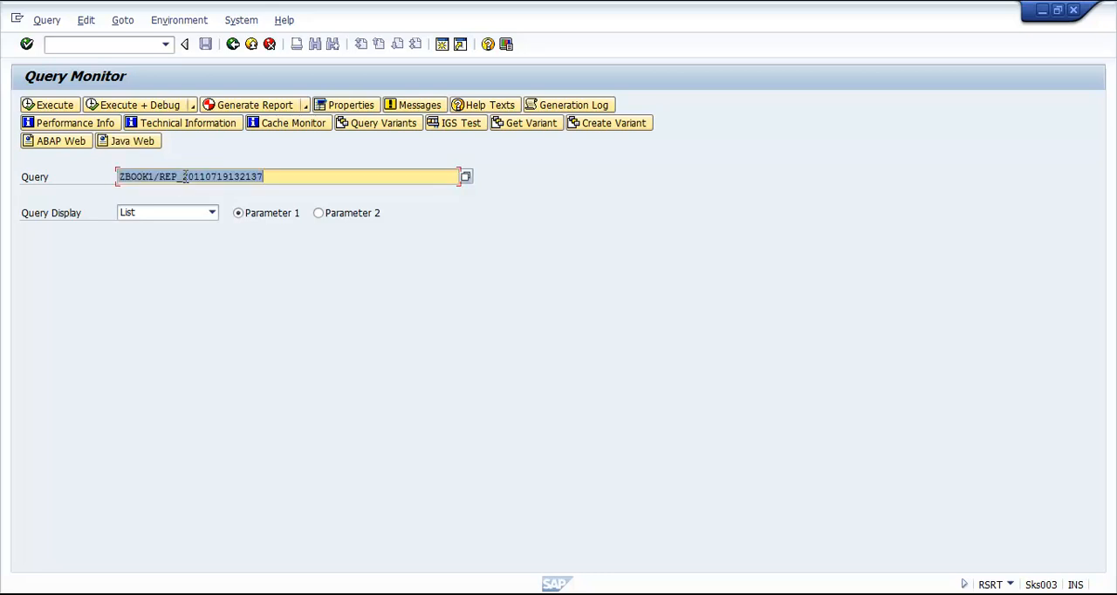
left_click(211, 212)
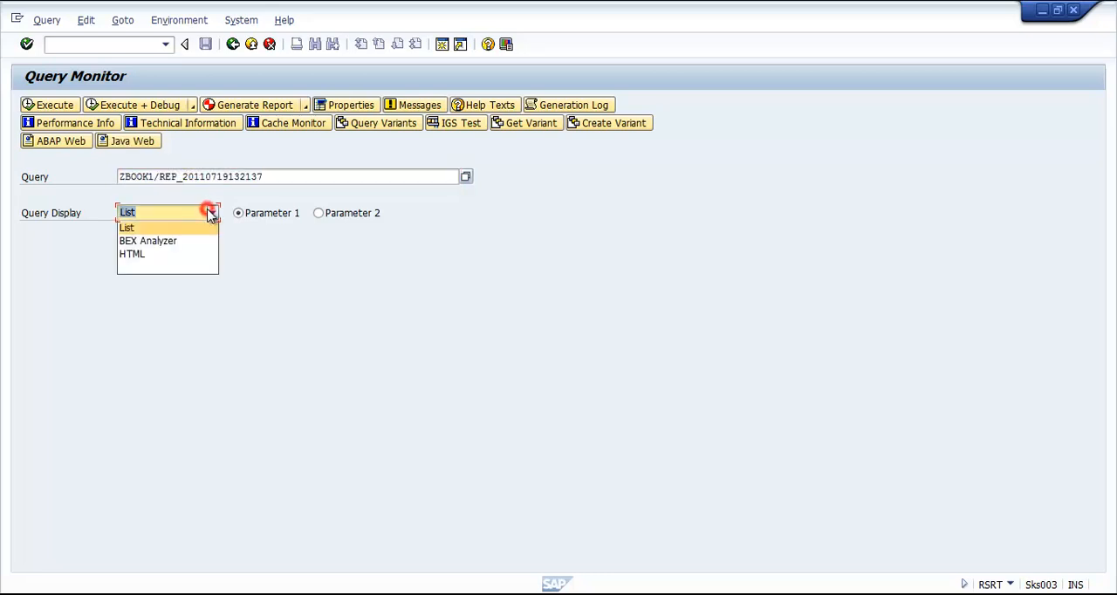
left_click(183, 253)
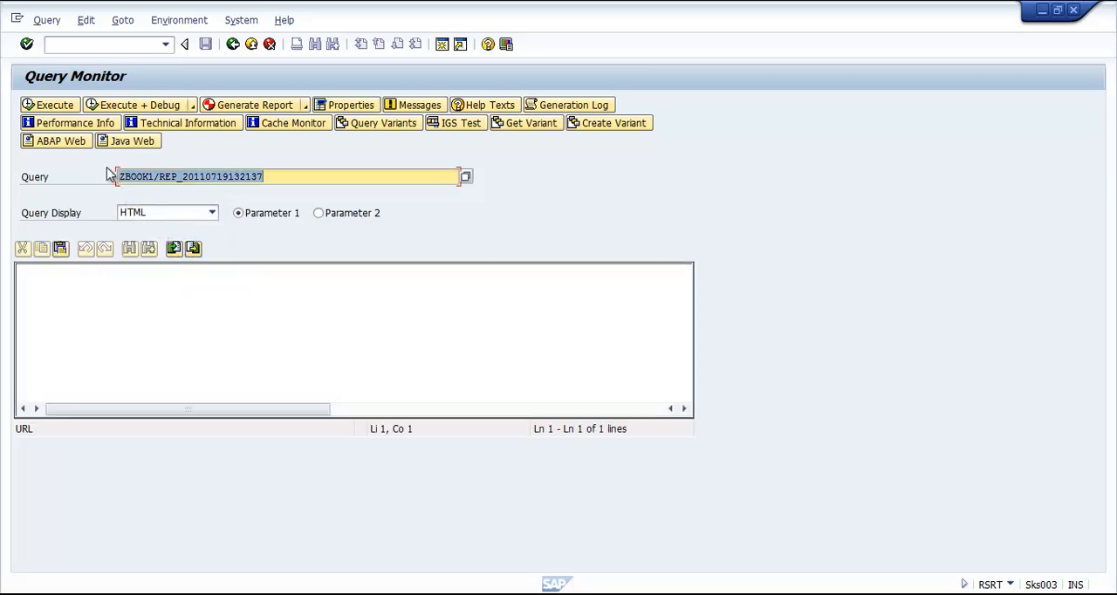
left_click(54, 105)
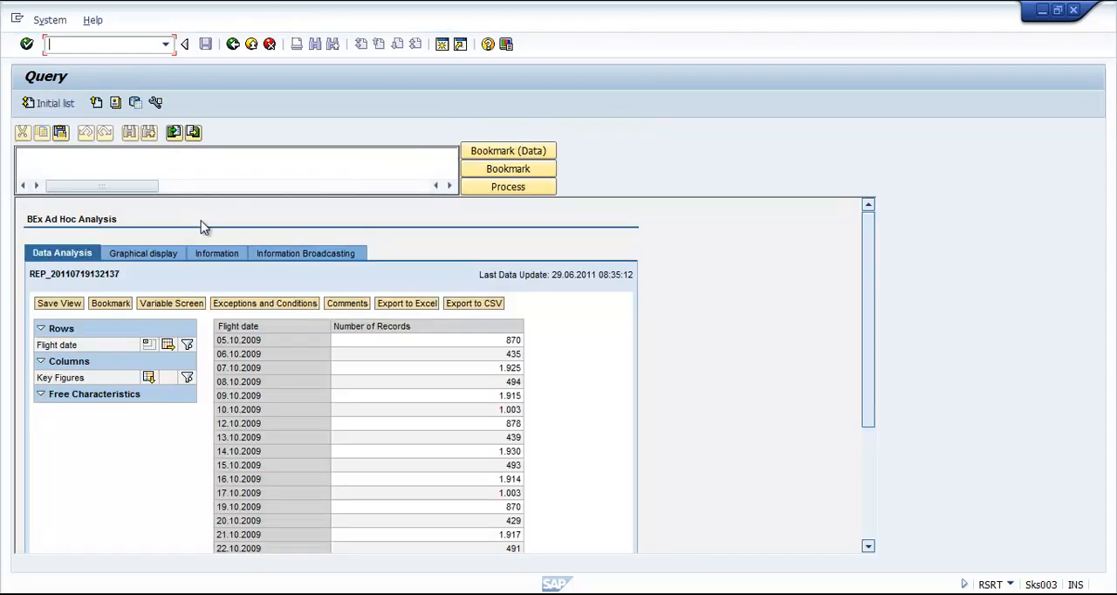
Step: Examine the record counts per flight date in the query result and the selection condition of the zbook1 dso archiving request
left_click_drag(870, 308, 870, 441)
left_click(505, 466)
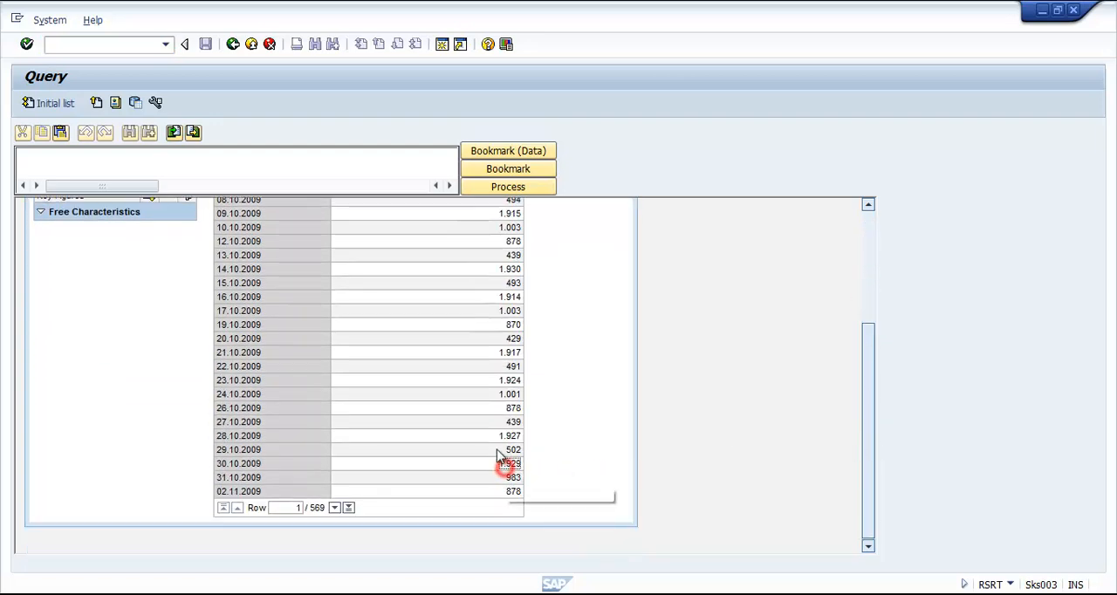
left_click(502, 423)
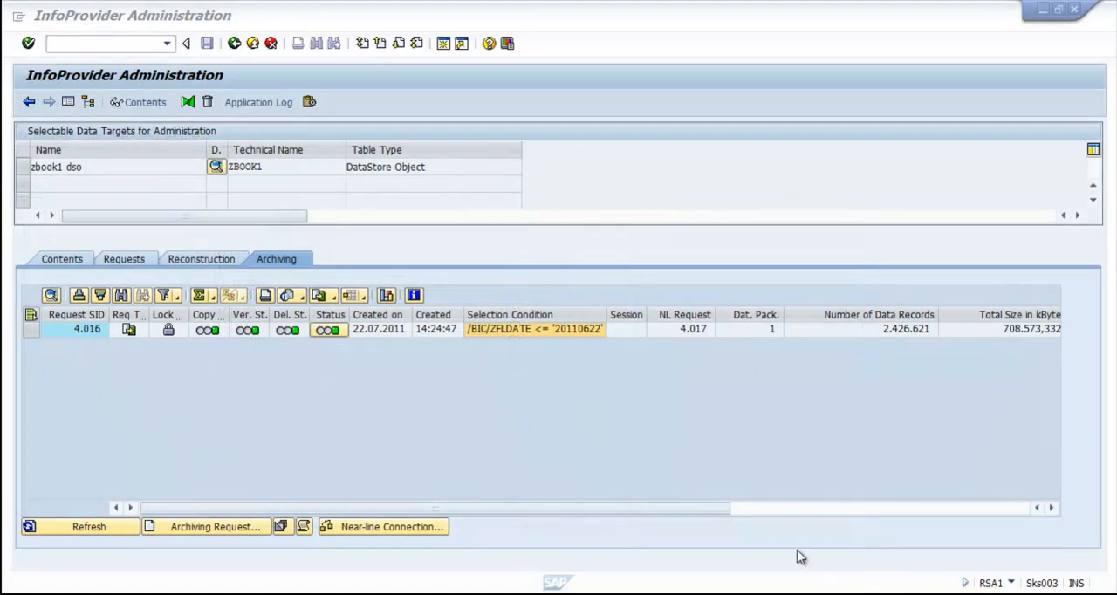
left_click(542, 333)
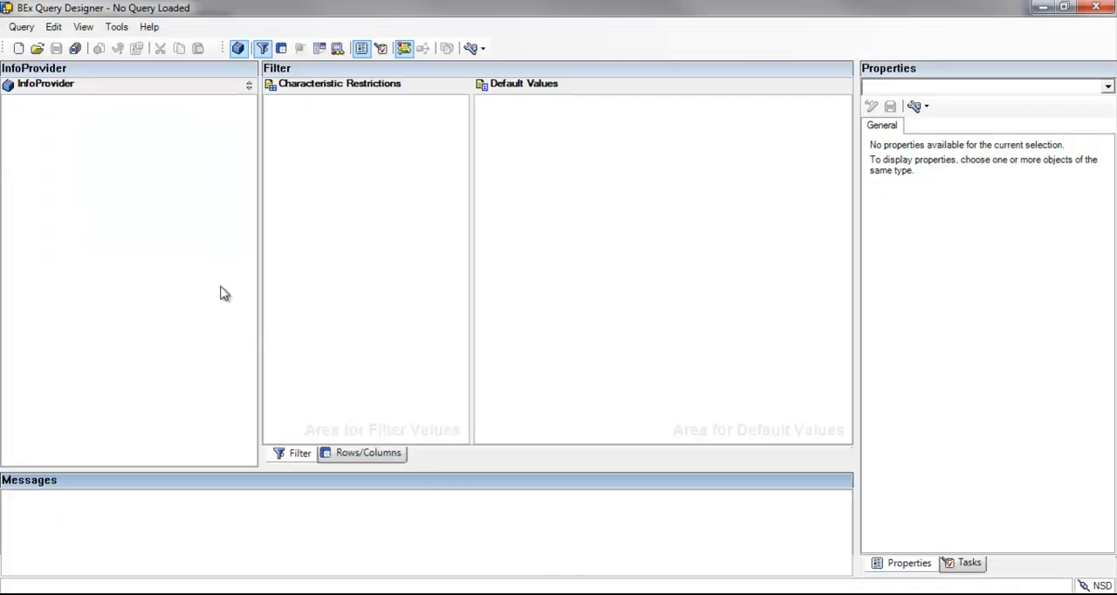
Step: Switch to BEx Query Designer and start a new query on zbook1 dso from the Flight Booking Information System InfoArea
left_click(18, 48)
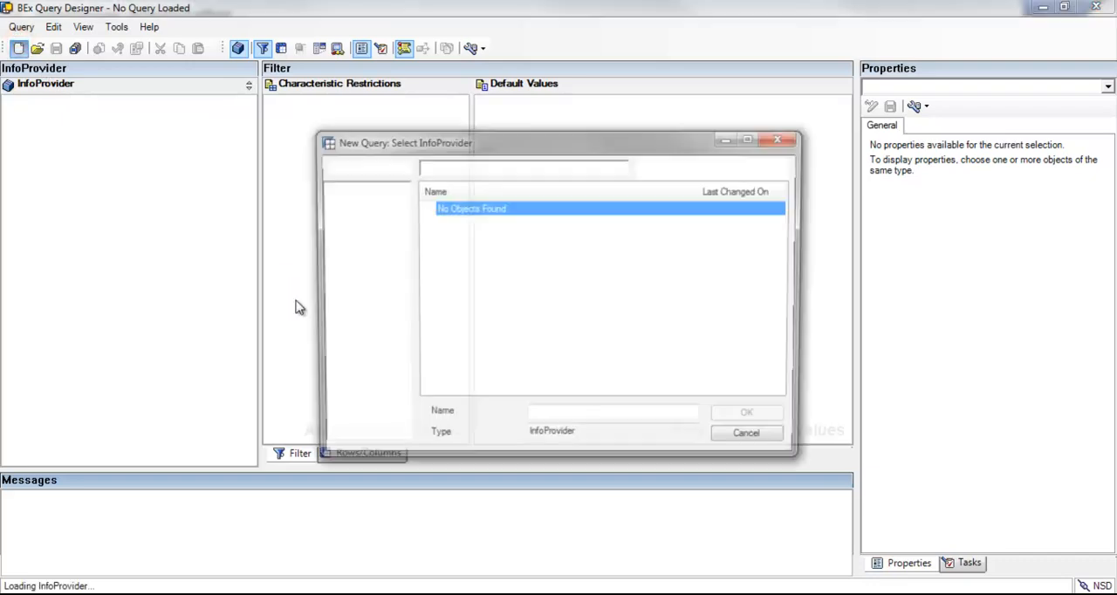
left_click(362, 312)
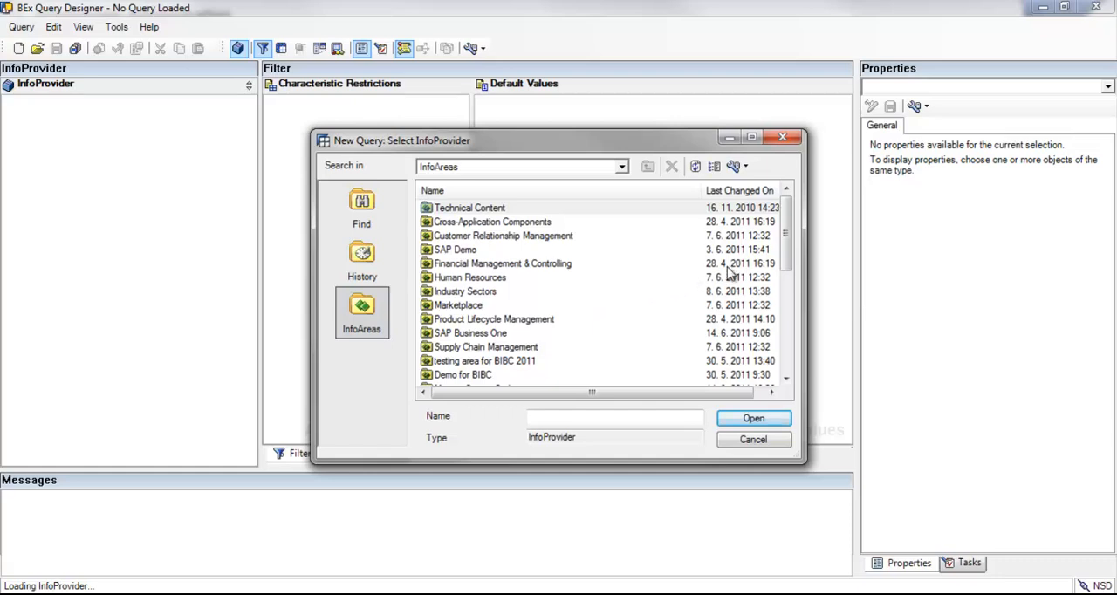
left_click_drag(789, 255, 790, 299)
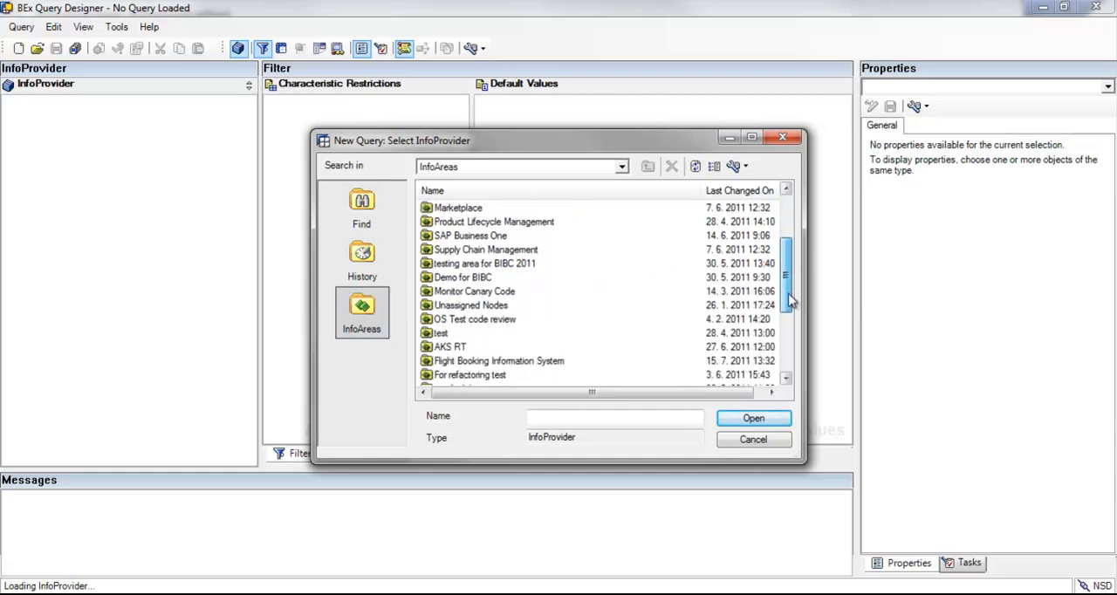
double_click(555, 362)
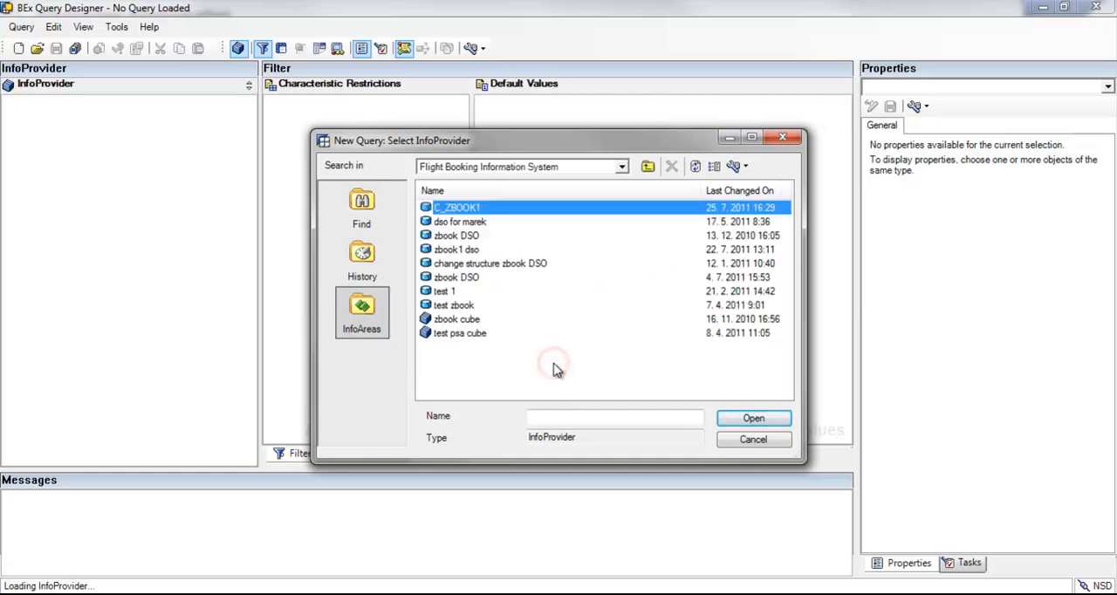
double_click(469, 251)
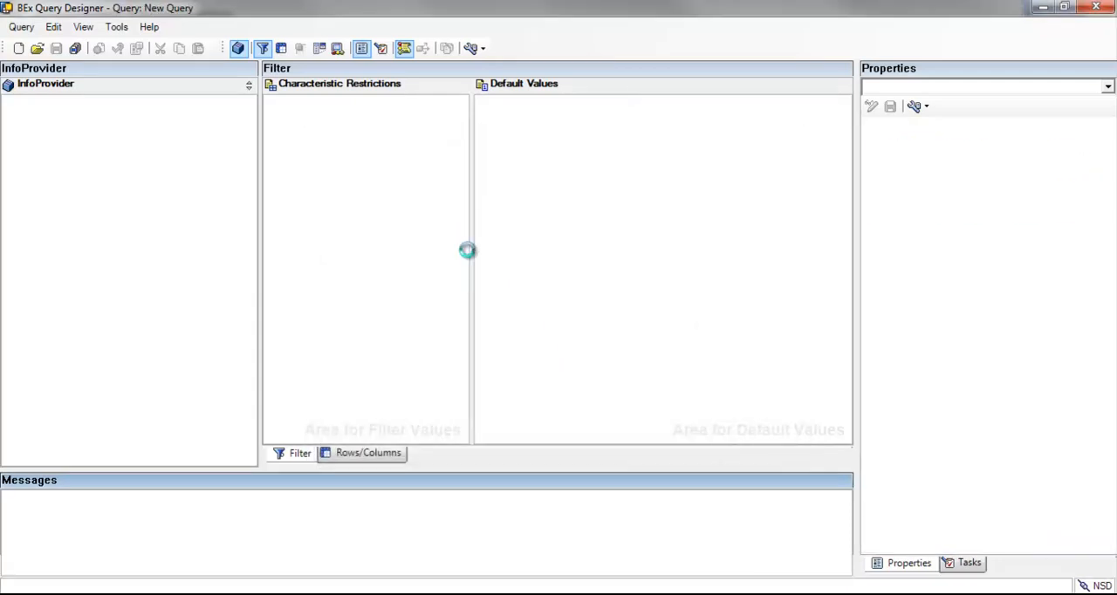
Step: Add Flight date from the Key Part dimension to the rows and Number of Records to the columns
left_click(374, 456)
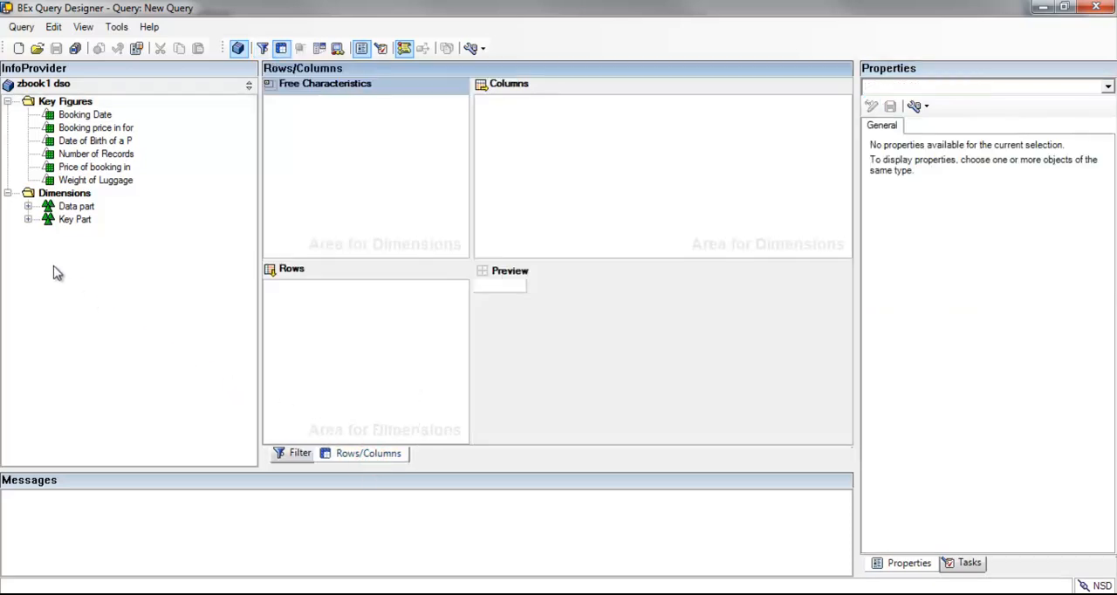
left_click(28, 220)
left_click_drag(85, 272, 319, 338)
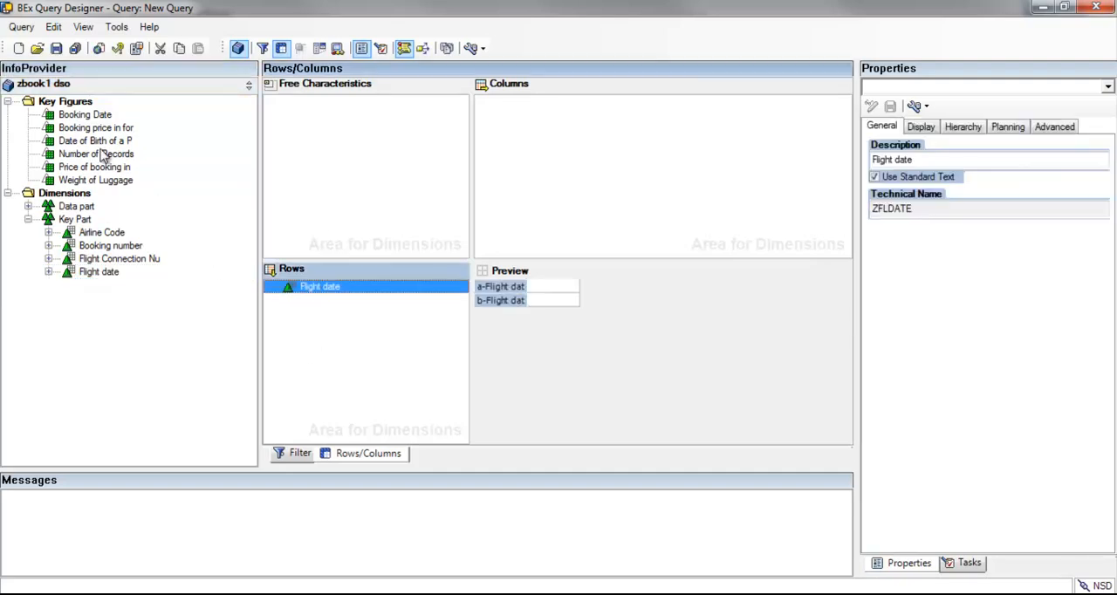
left_click_drag(104, 154, 543, 150)
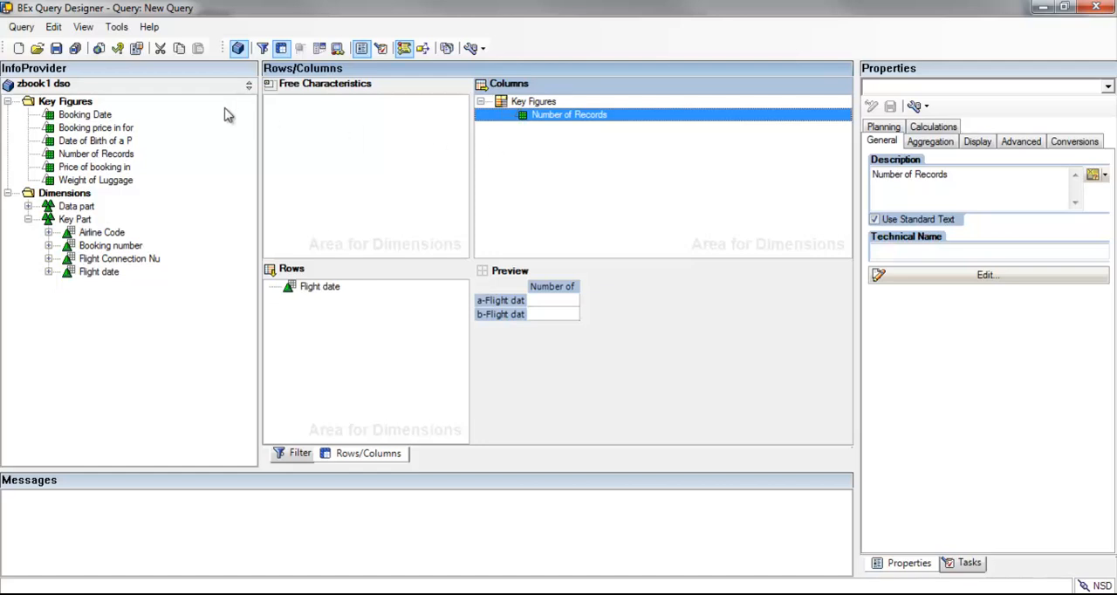
left_click(55, 48)
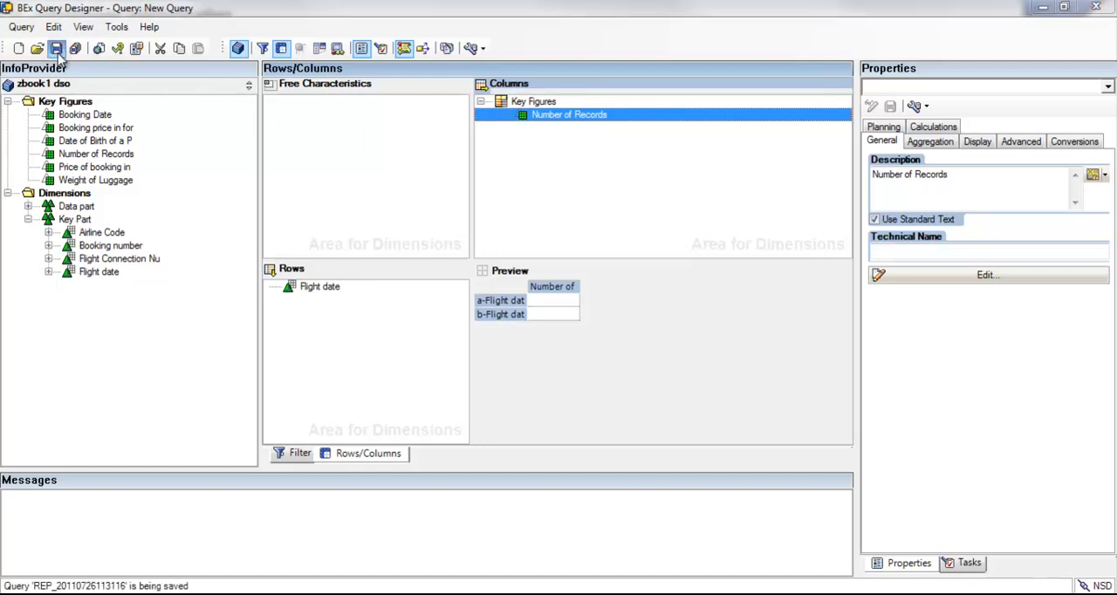
double_click(643, 419)
key("ctrl+c")
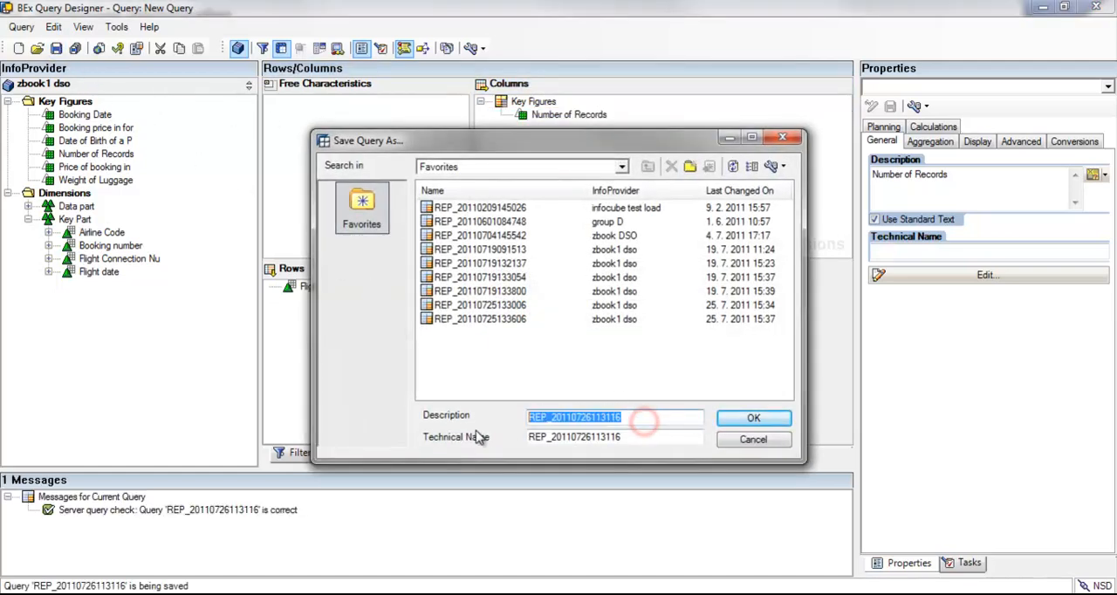
left_click(771, 420)
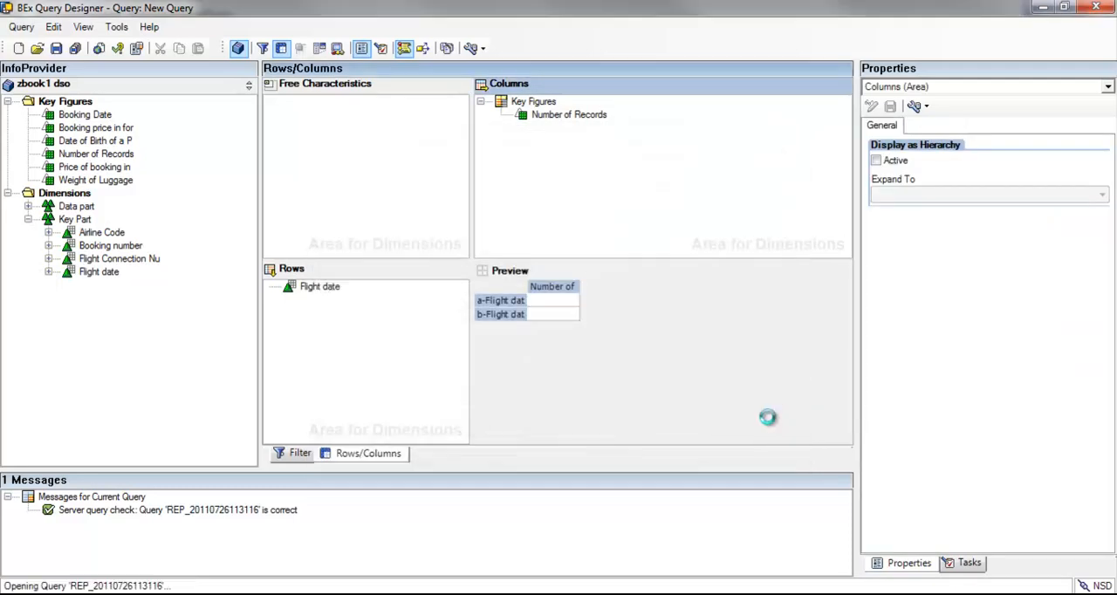
Step: Switch to the SAP InfoProvider Administration window and open the Query Monitor in a new session with /orsrt
mouse_move(619, 589)
left_click(646, 548)
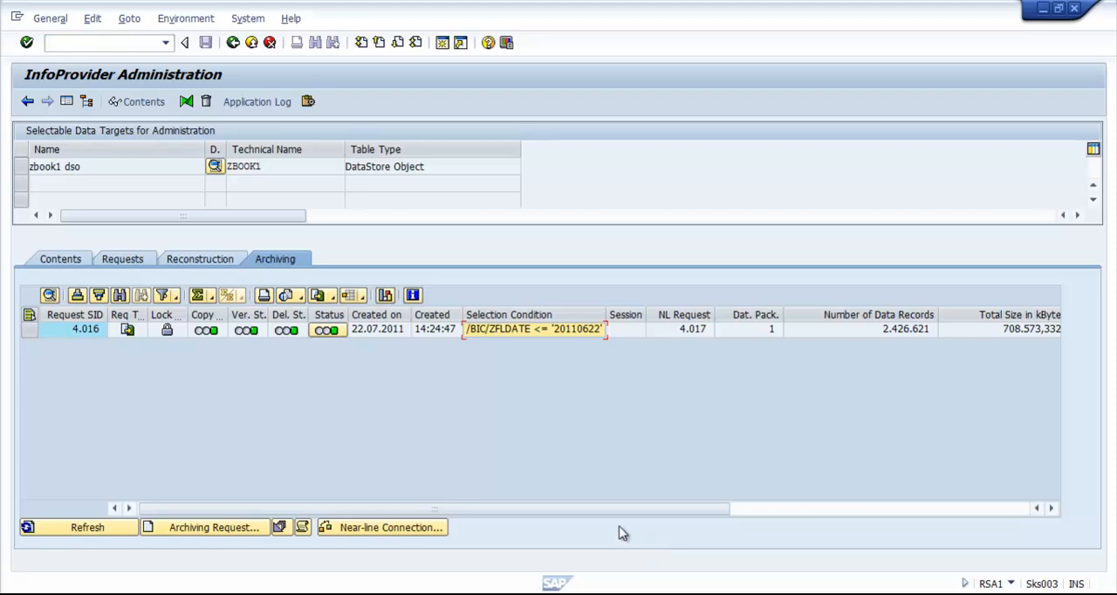
left_click(129, 41)
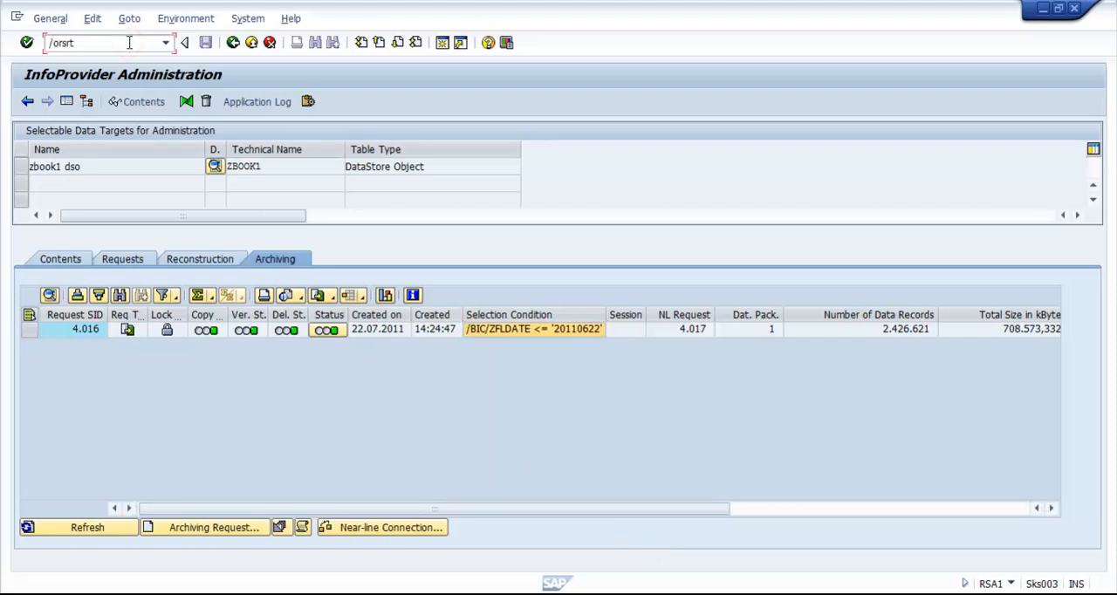
key("Return")
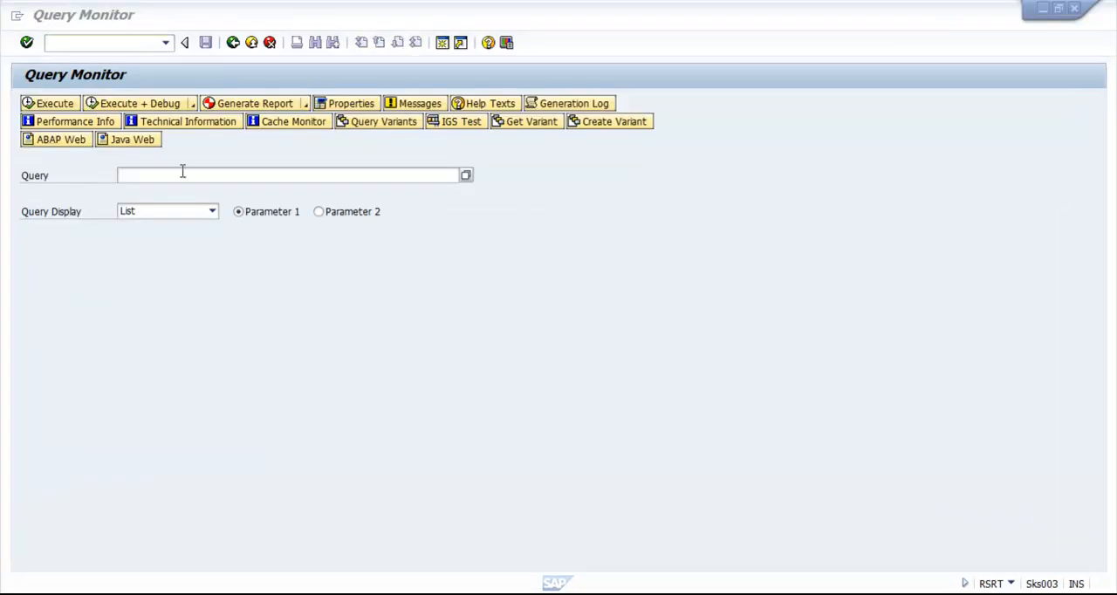
left_click(167, 171)
key("ctrl+v")
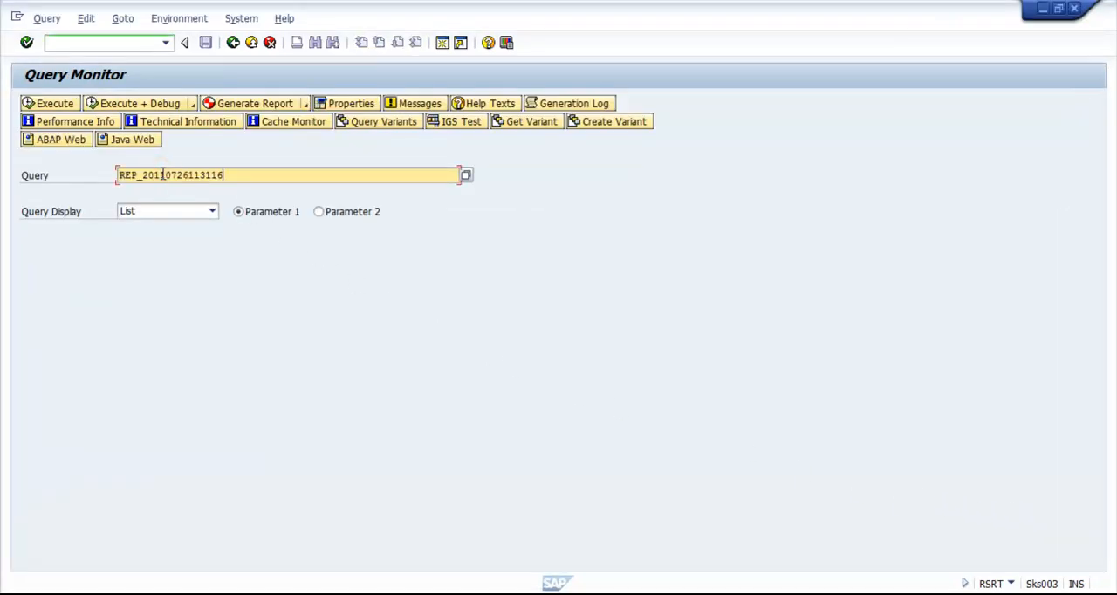
key("Return")
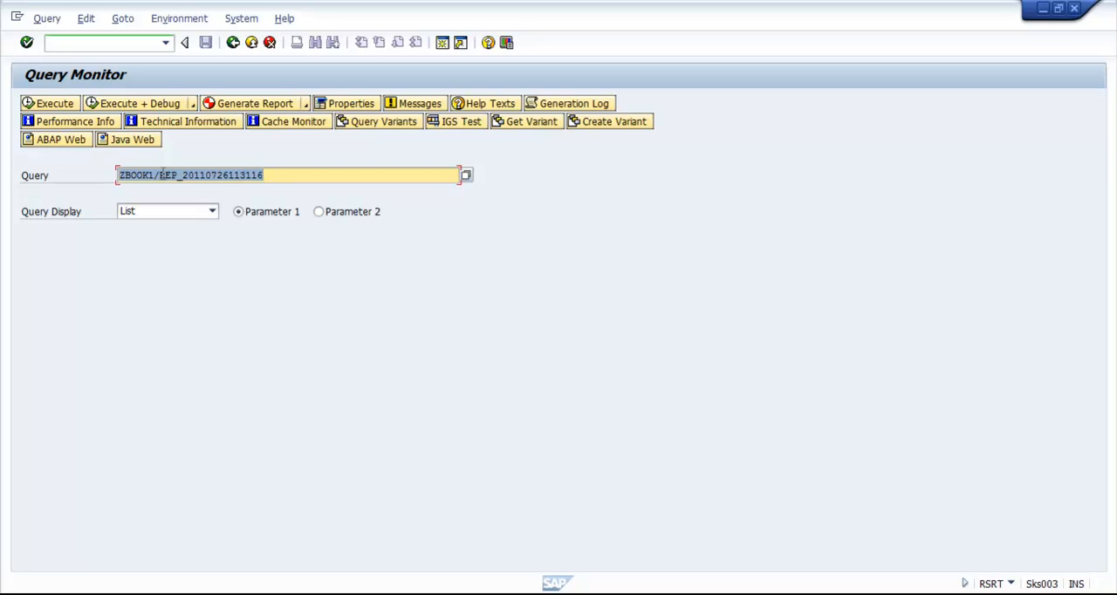
left_click(212, 211)
left_click(197, 252)
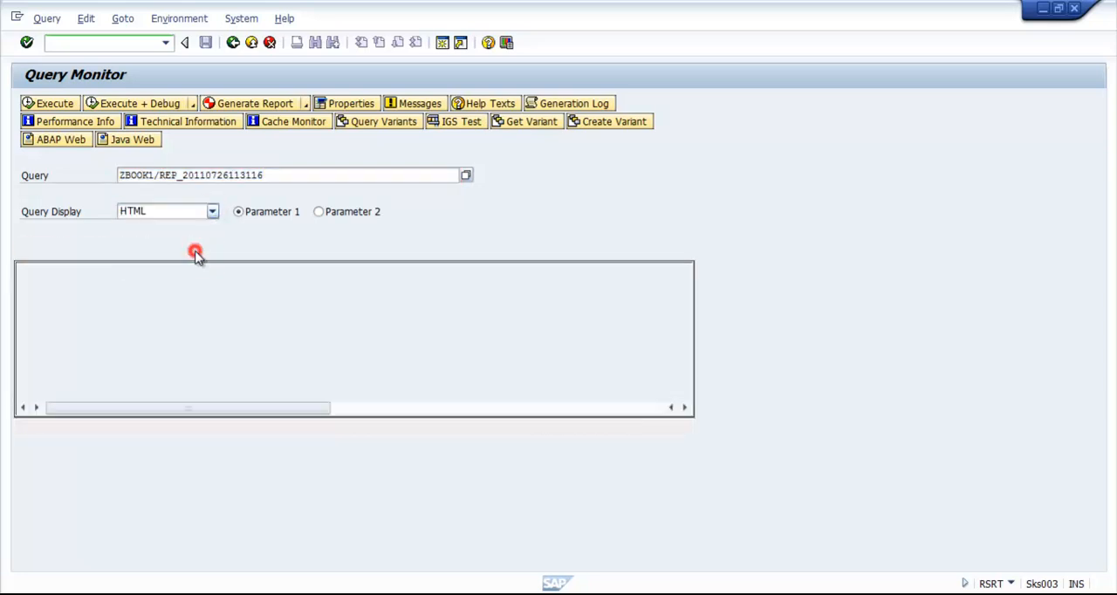
Step: Enable Read Near-Line Storage As Well in the properties of the loaded query
left_click(349, 103)
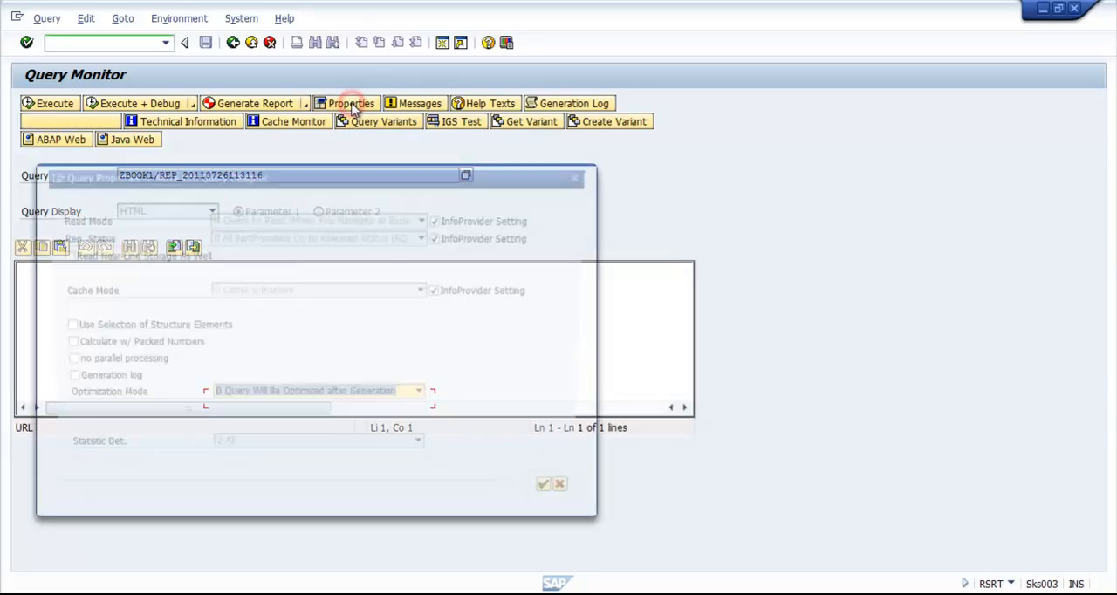
left_click(57, 255)
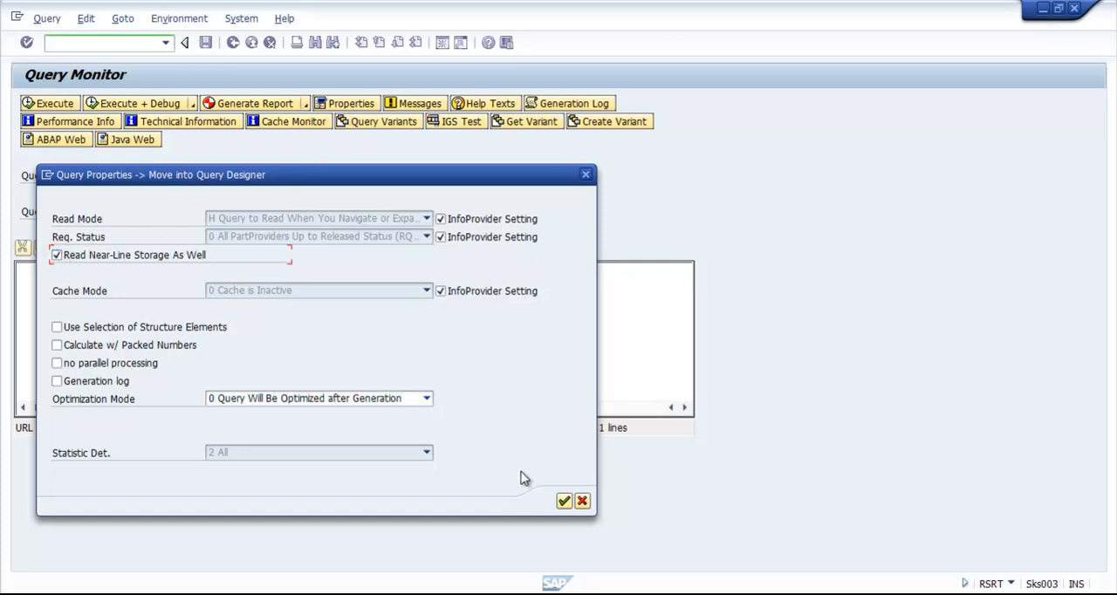
left_click(564, 500)
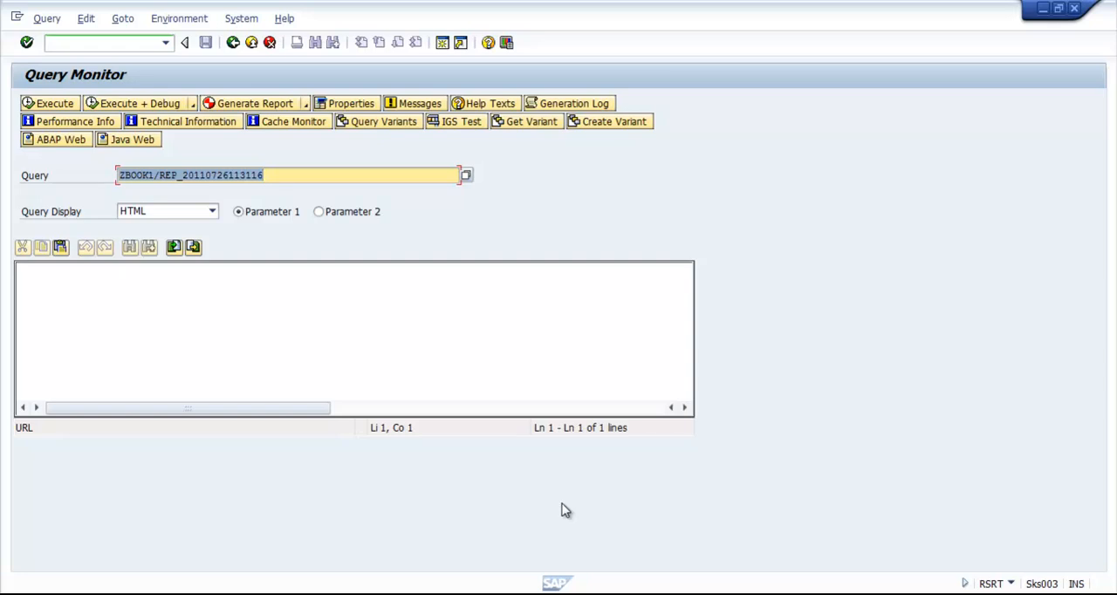
Step: Execute the query, review the number of records per flight date, and close the Query Monitor session
left_click(58, 104)
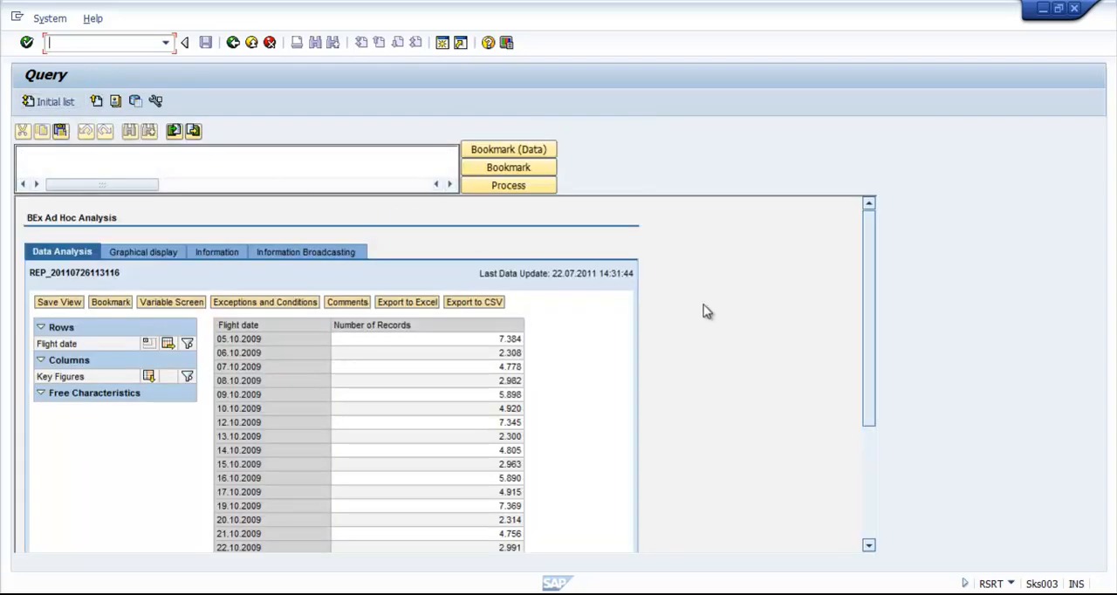
left_click_drag(870, 335, 878, 451)
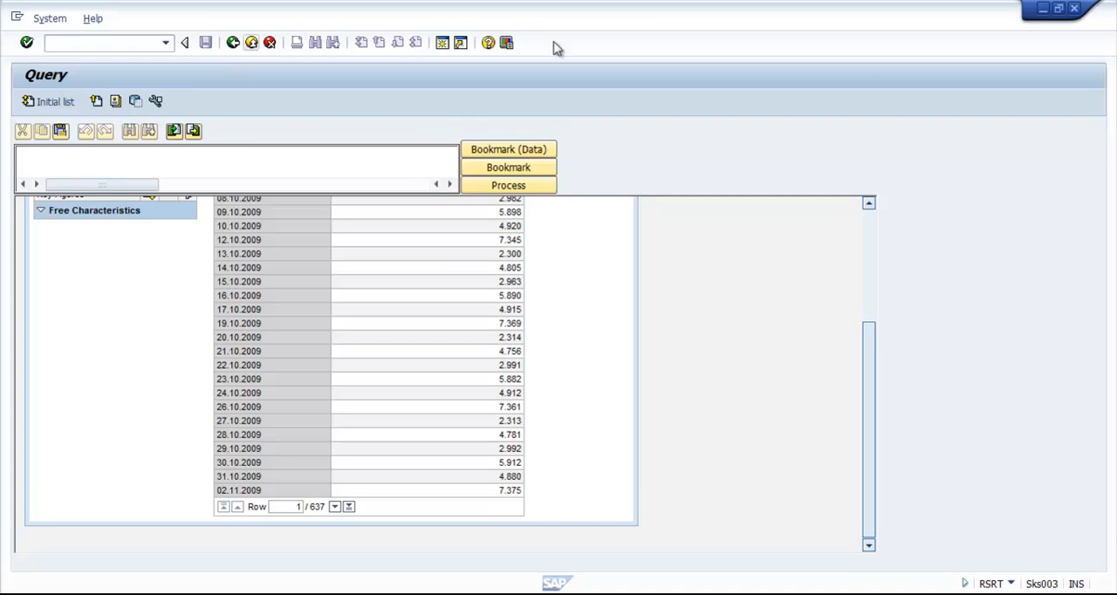
left_click(1074, 7)
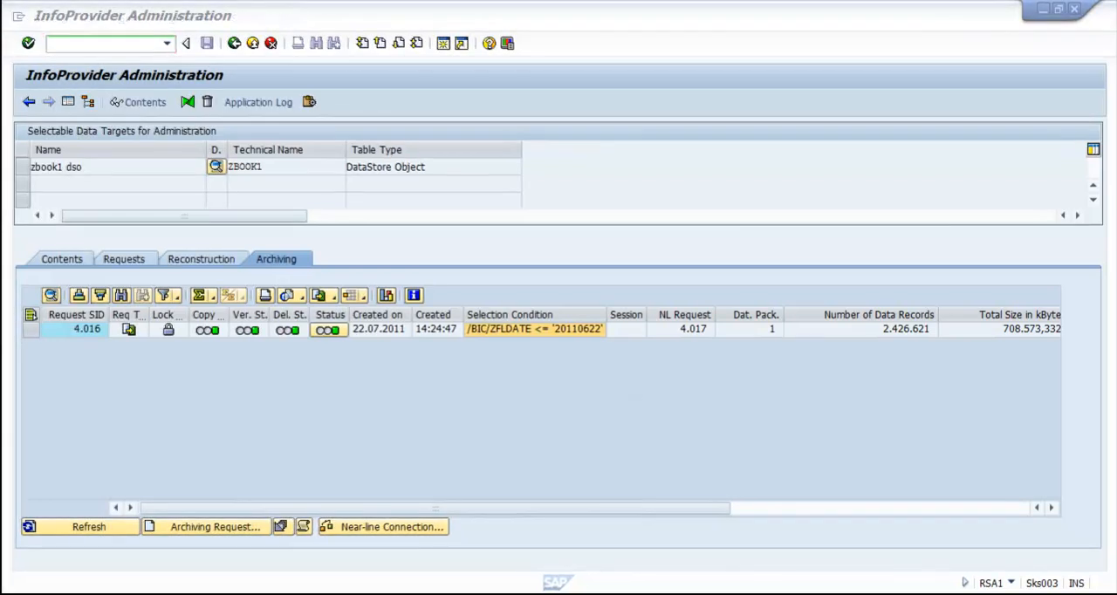
Step: Copy zbook1 dso to a new DataStore object C_ZBOOK1 with the description C_zbook1 dso, and activate it
left_click(68, 102)
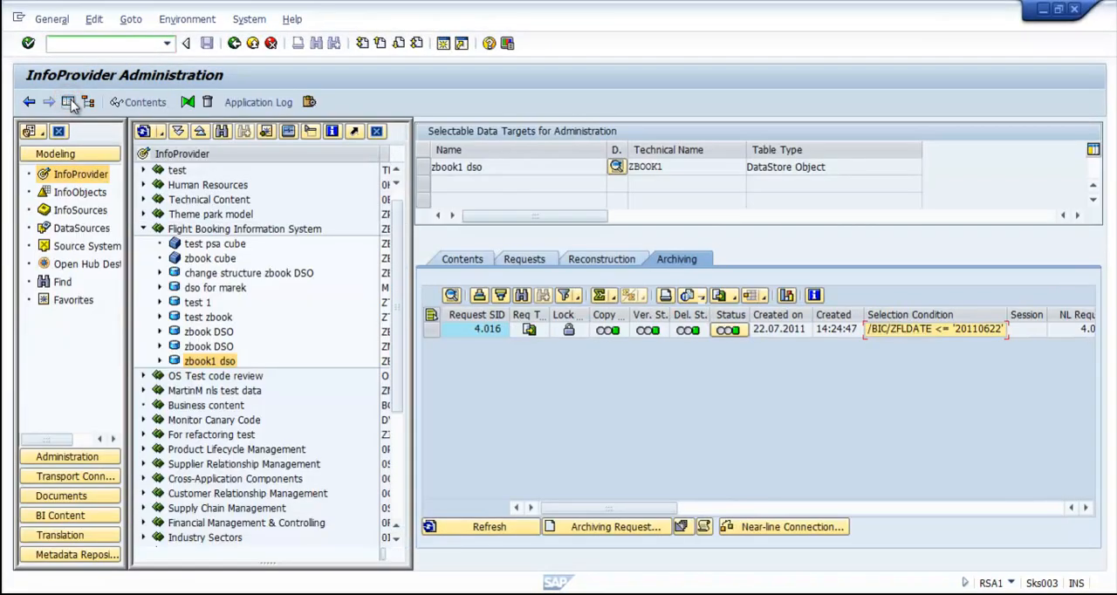
right_click(207, 362)
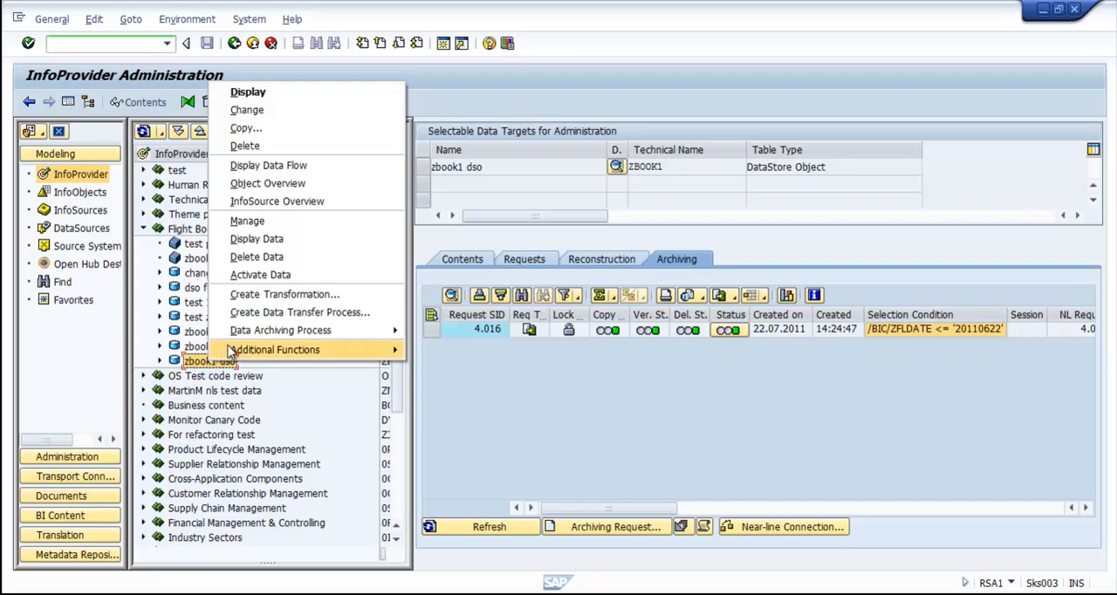
left_click(247, 128)
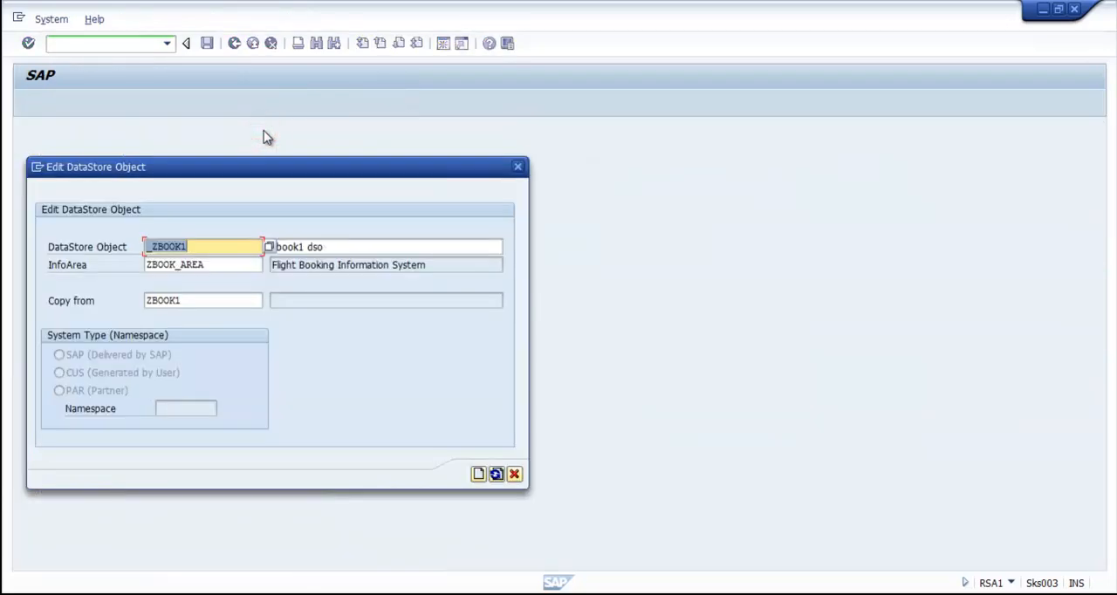
left_click(148, 248)
type("0_")
left_click(276, 247)
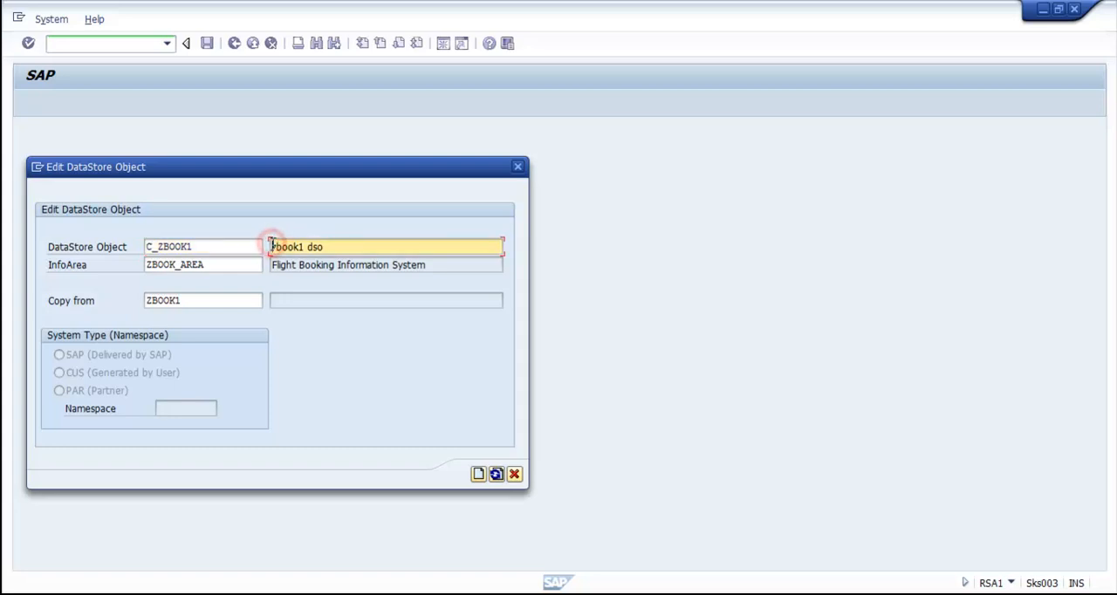
type("C_")
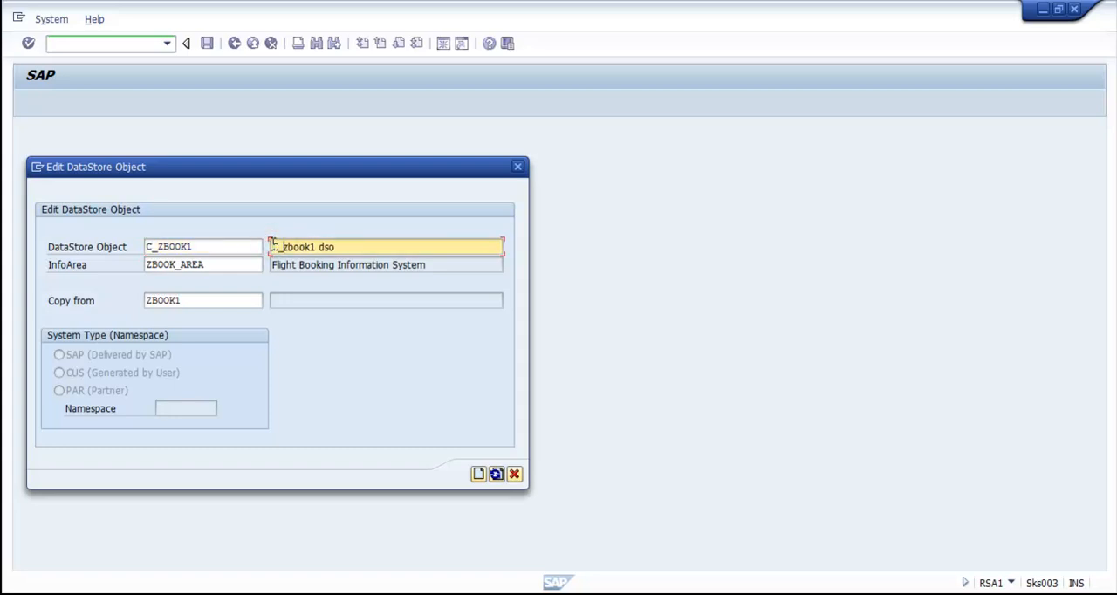
left_click(478, 476)
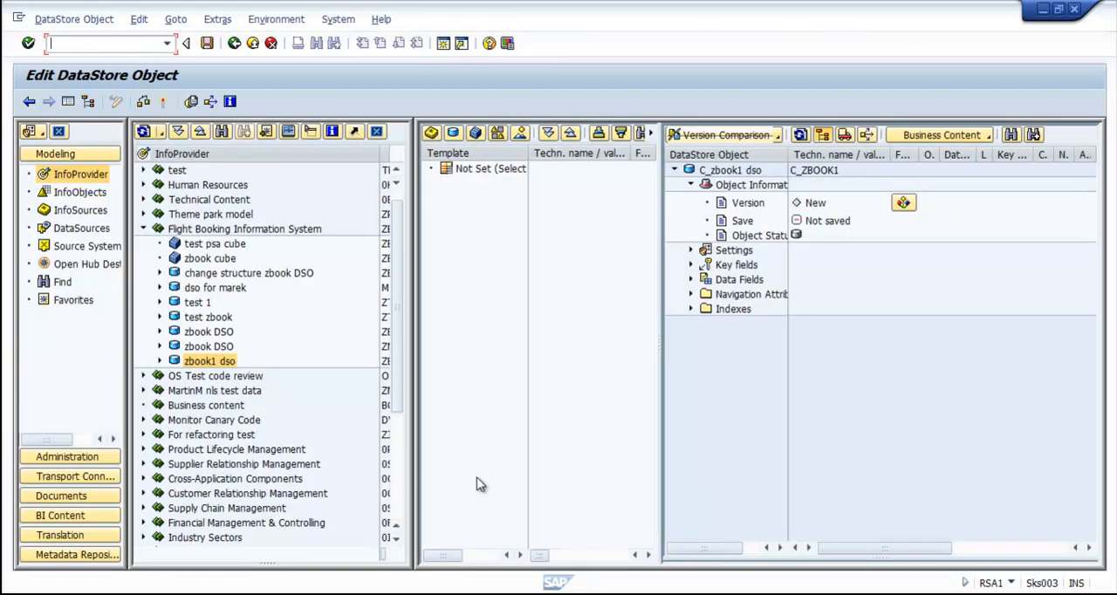
left_click(165, 102)
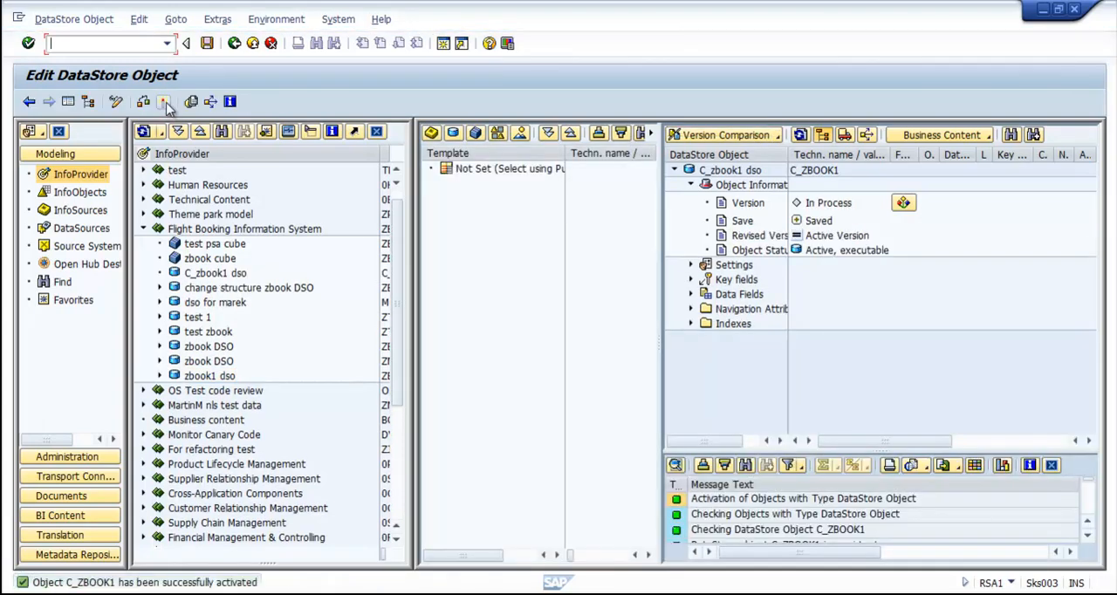
Step: Create and activate a transformation into C_zbook1 dso with DataStore object ZBOOK1 as its source
right_click(199, 273)
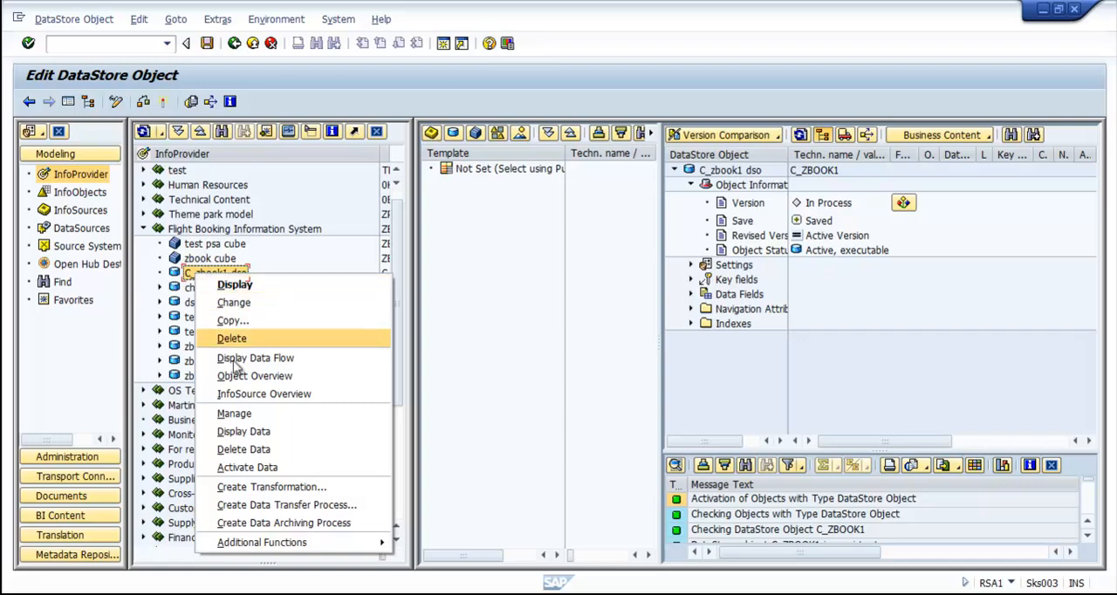
left_click(287, 487)
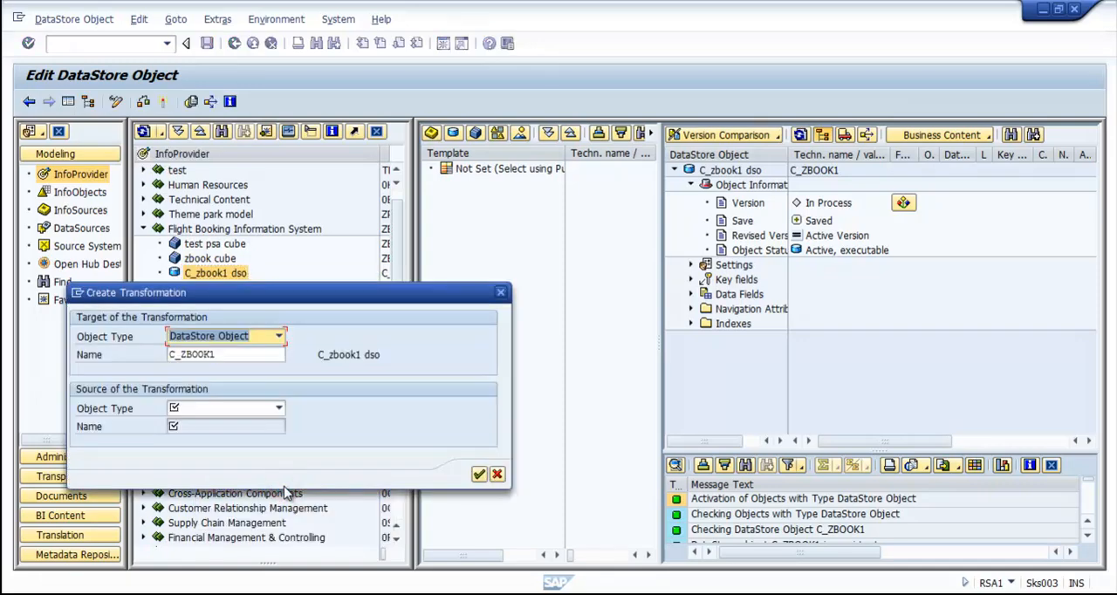
left_click(280, 412)
left_click(253, 452)
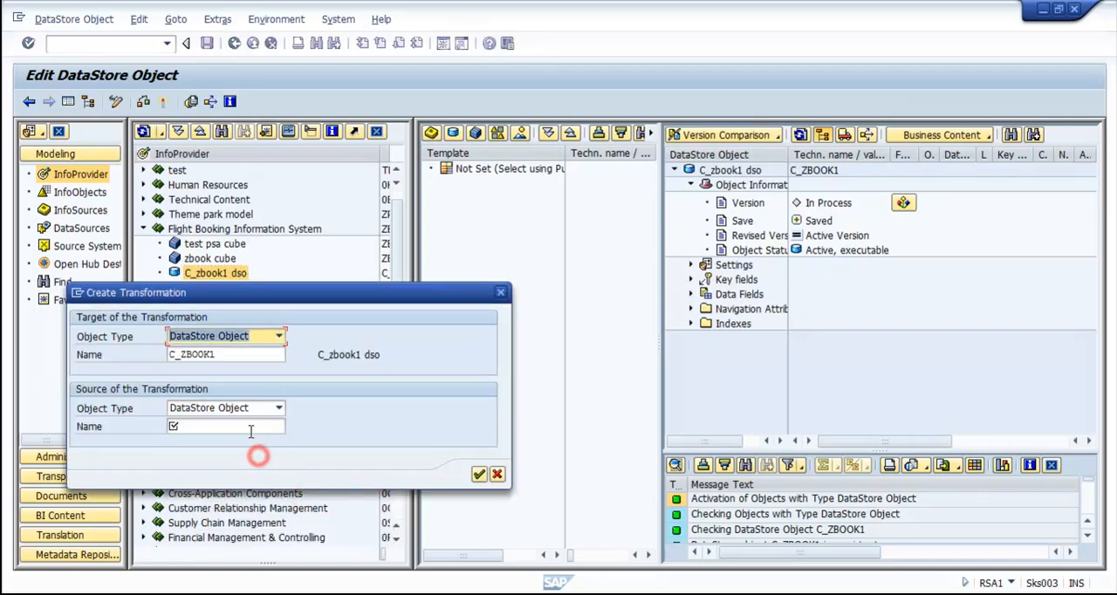
left_click(246, 424)
type("ZBOOK")
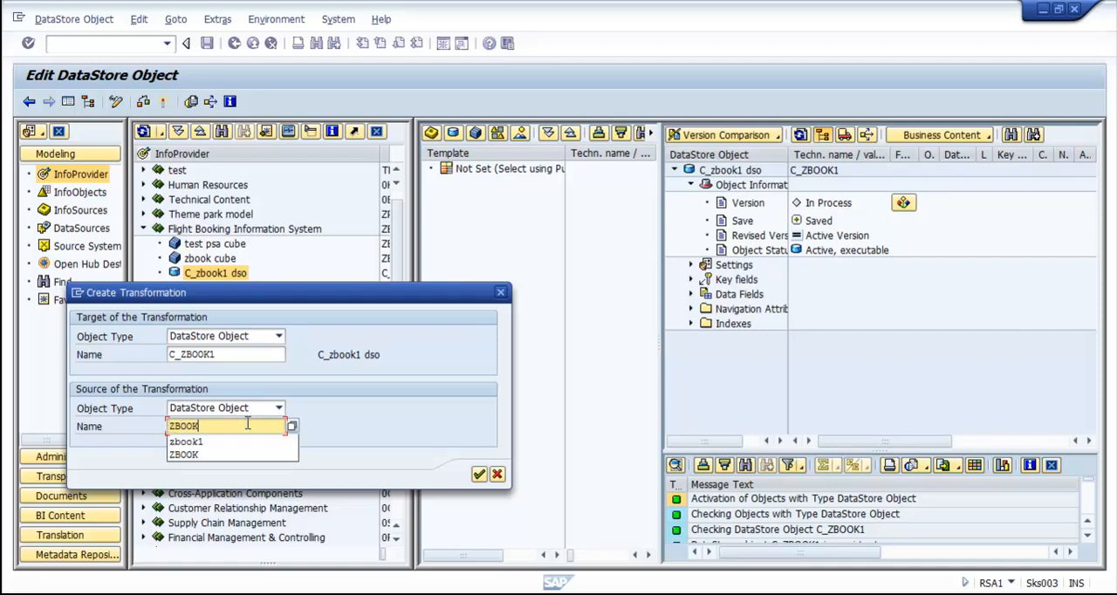
type("1")
key("Return")
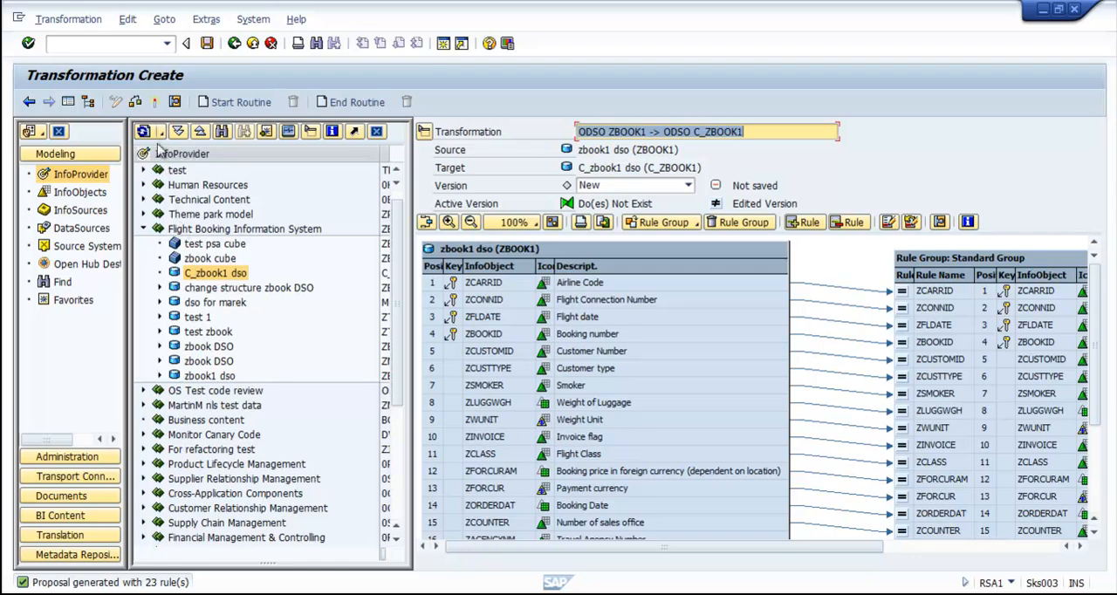
left_click(154, 101)
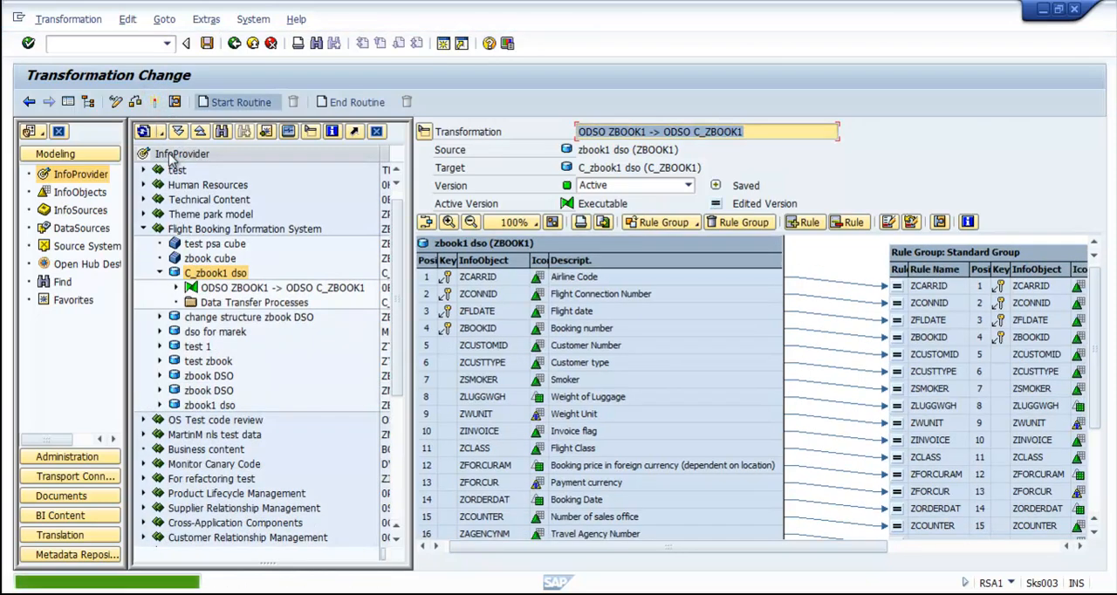
Step: Create a standard data transfer process from ZBOOK1 to C_ZBOOK1
right_click(225, 305)
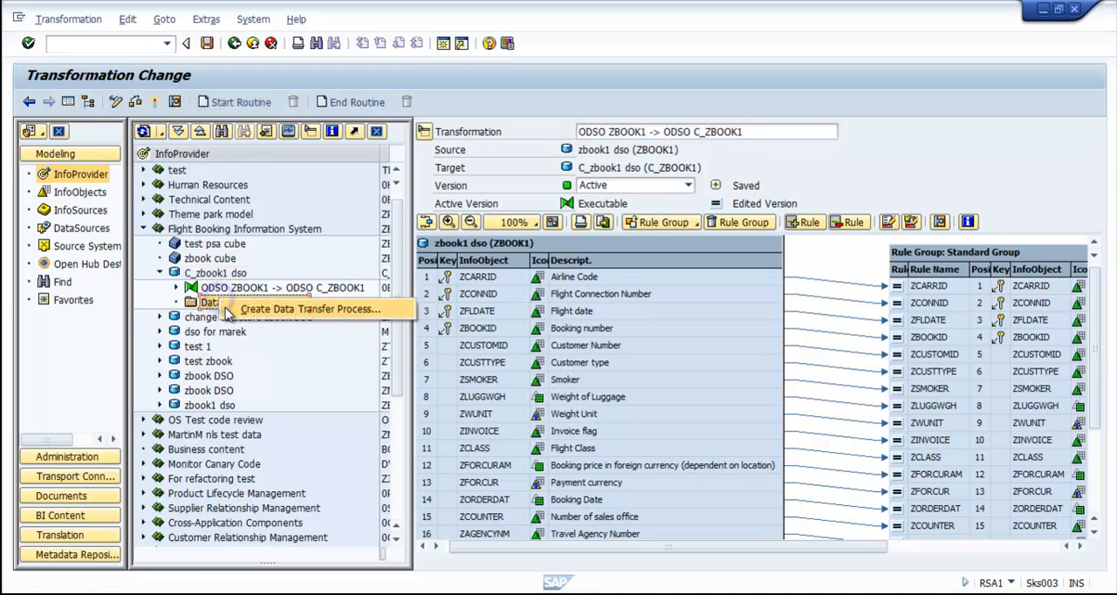
left_click(229, 311)
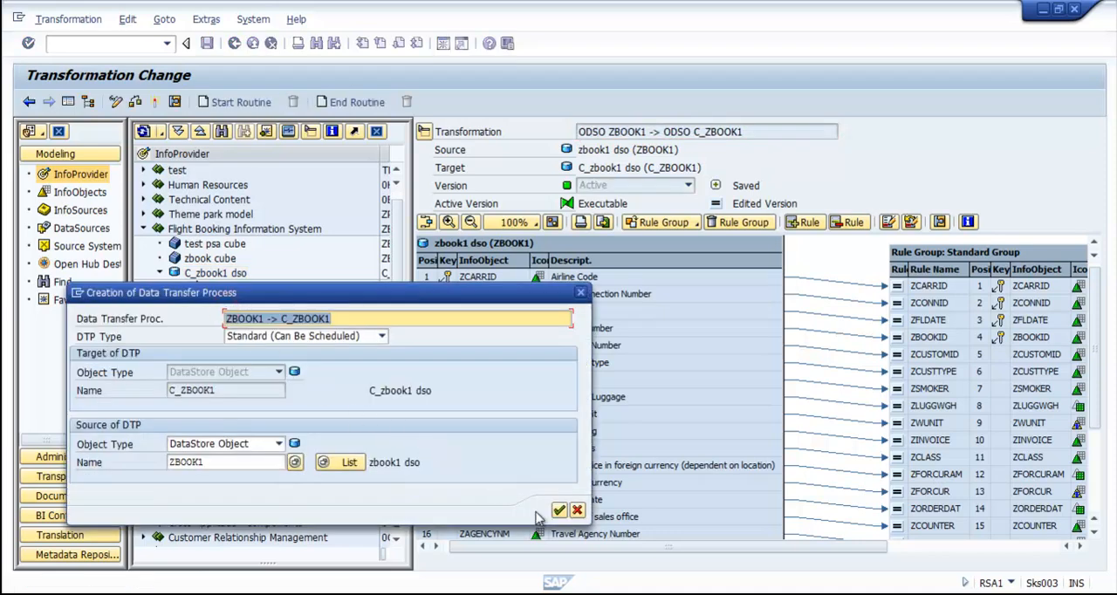
left_click(558, 510)
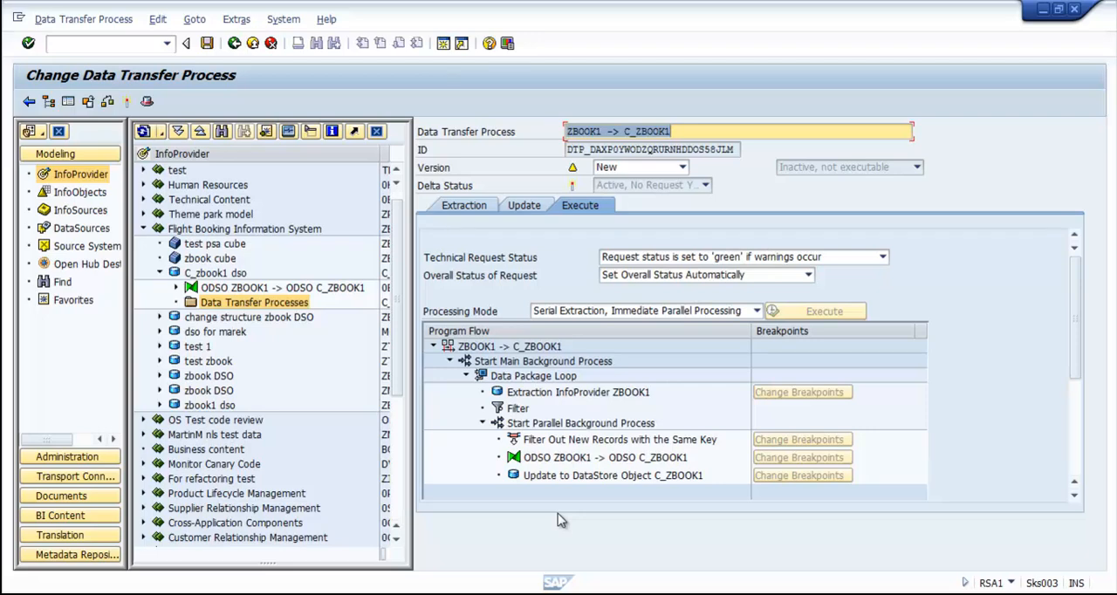
Step: Set the data transfer process's delta initialization to extract from Active Table (With Archive) and activate the process
left_click(463, 212)
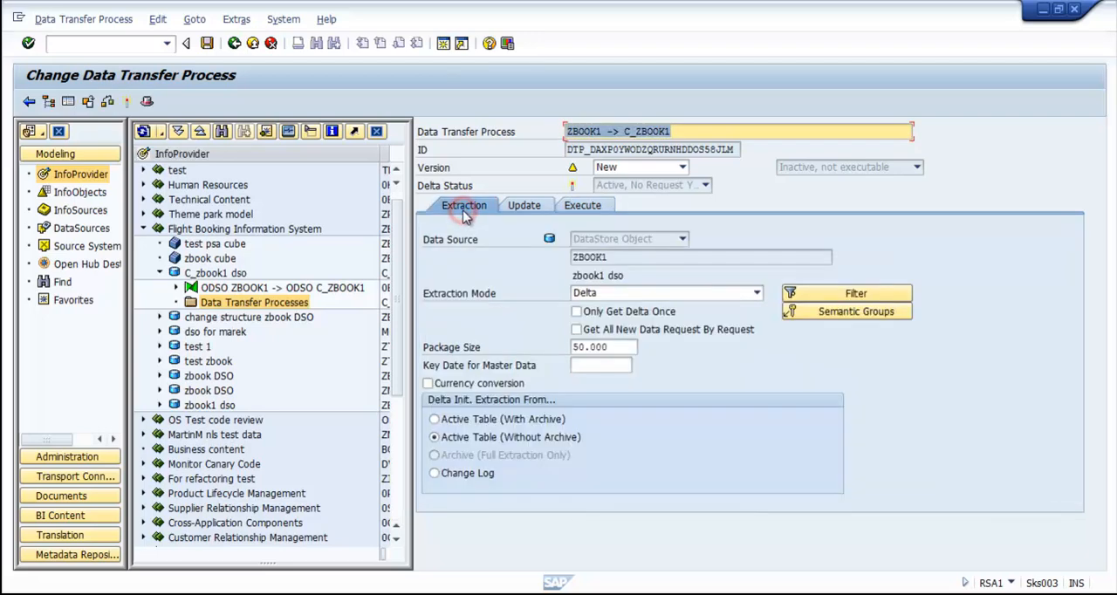
left_click(480, 418)
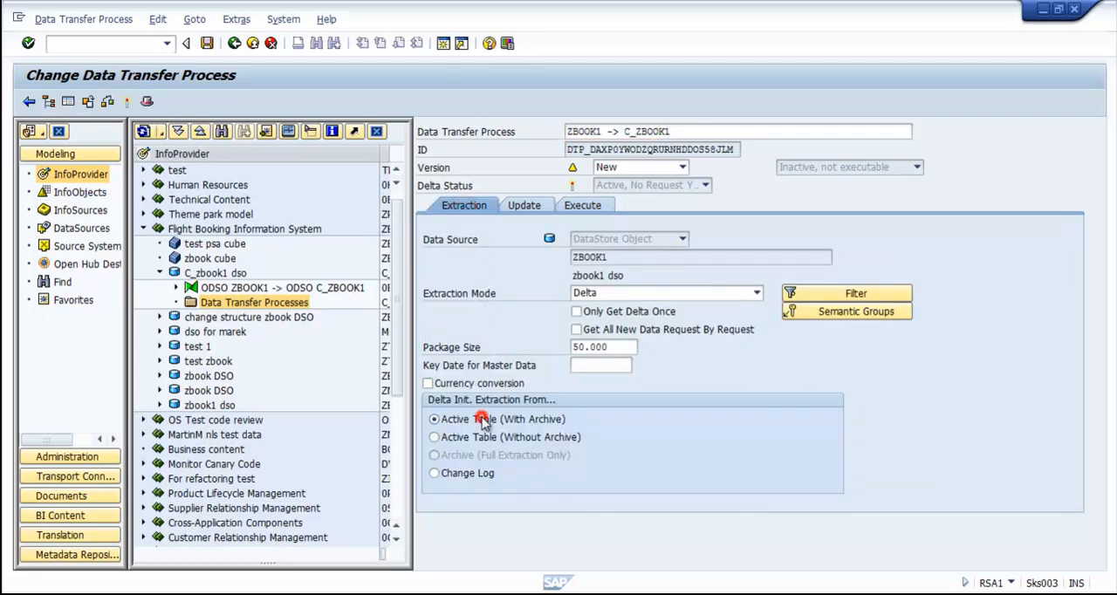
left_click(524, 205)
left_click(582, 205)
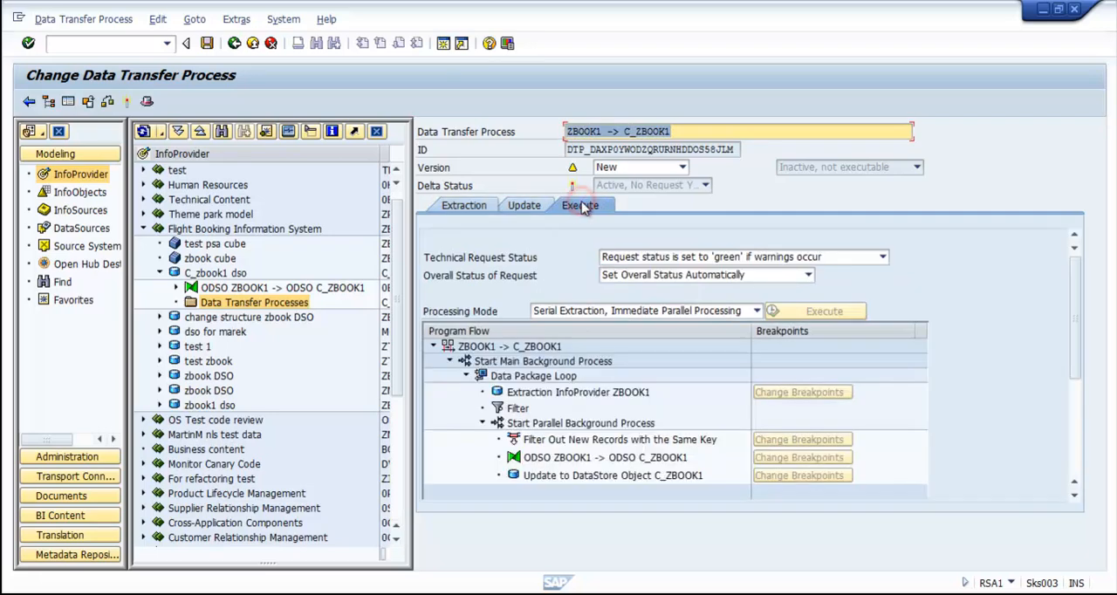
left_click(128, 102)
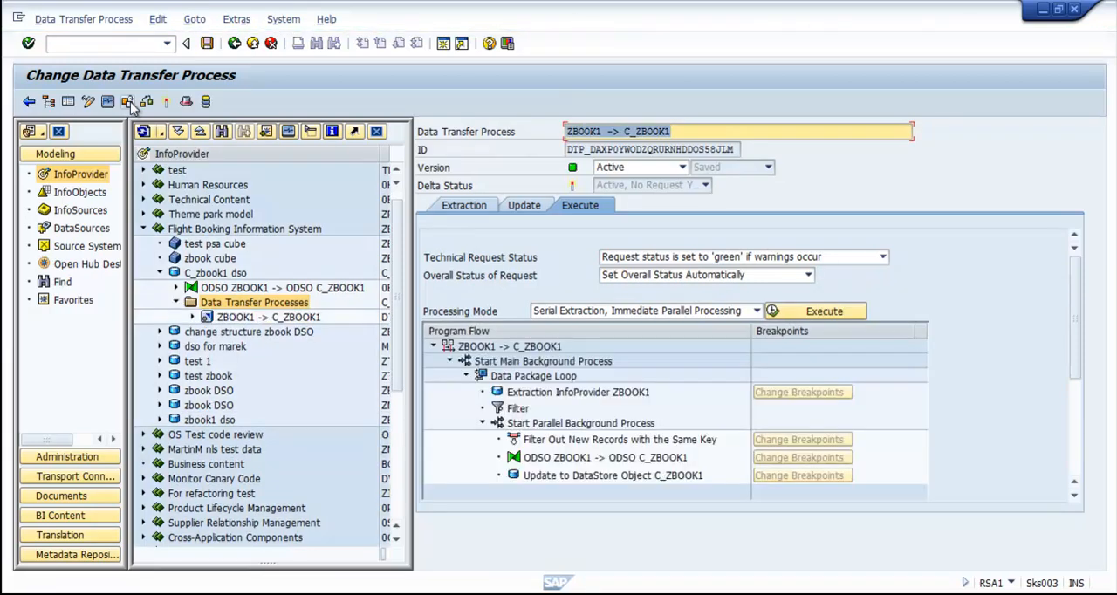
Step: Execute the ZBOOK1 to C_ZBOOK1 data transfer process and display its request monitor
left_click(786, 312)
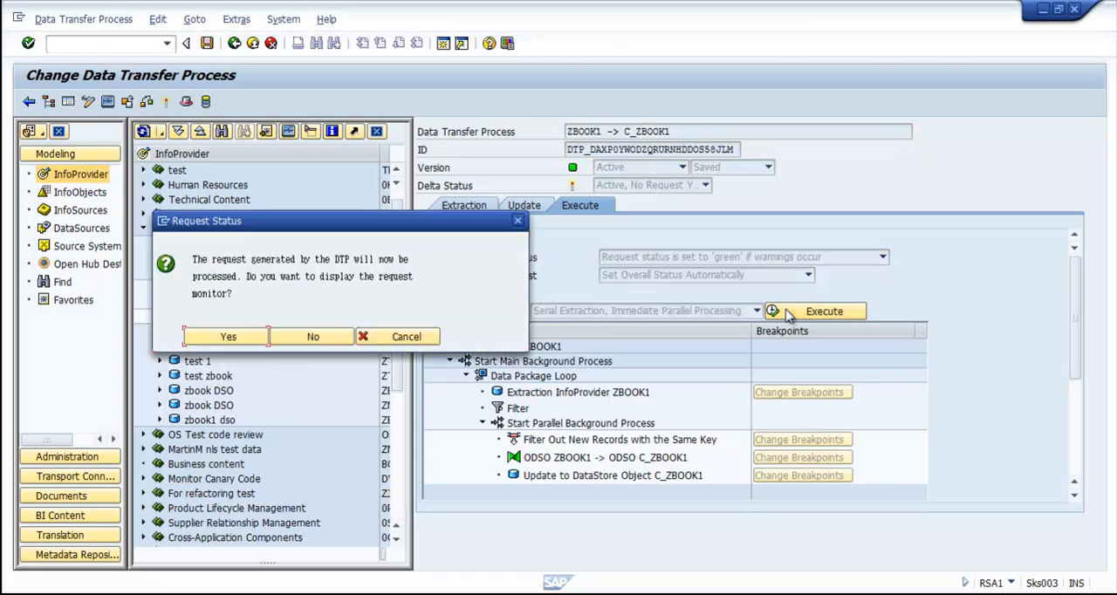
left_click(230, 337)
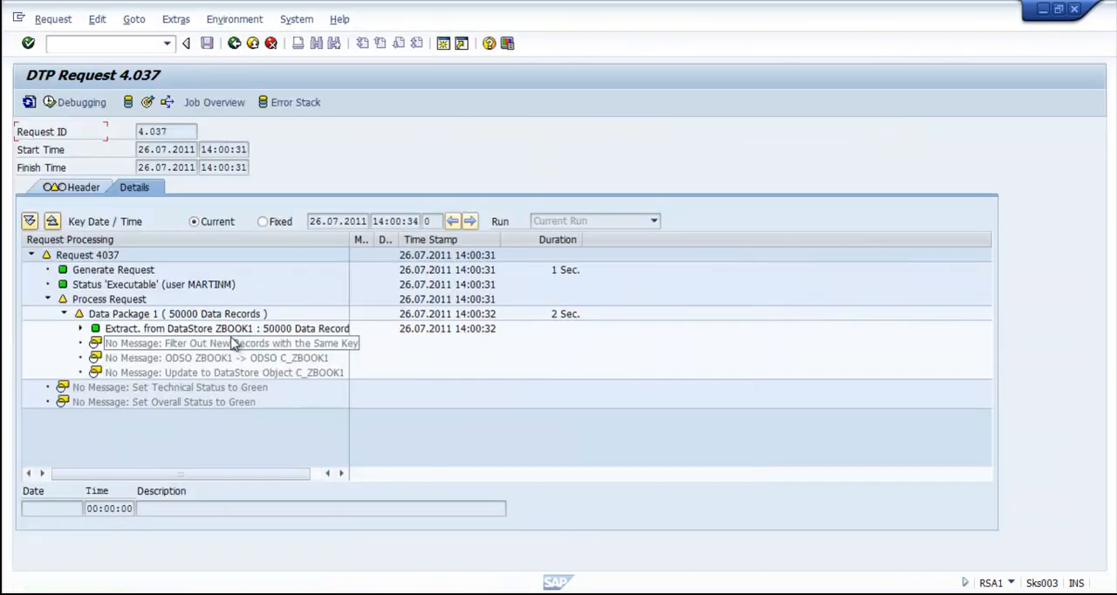
Step: Monitor the data transfer request by refreshing its details until all data packages are processed, and return to the data transfer process
left_click(28, 102)
left_click(29, 102)
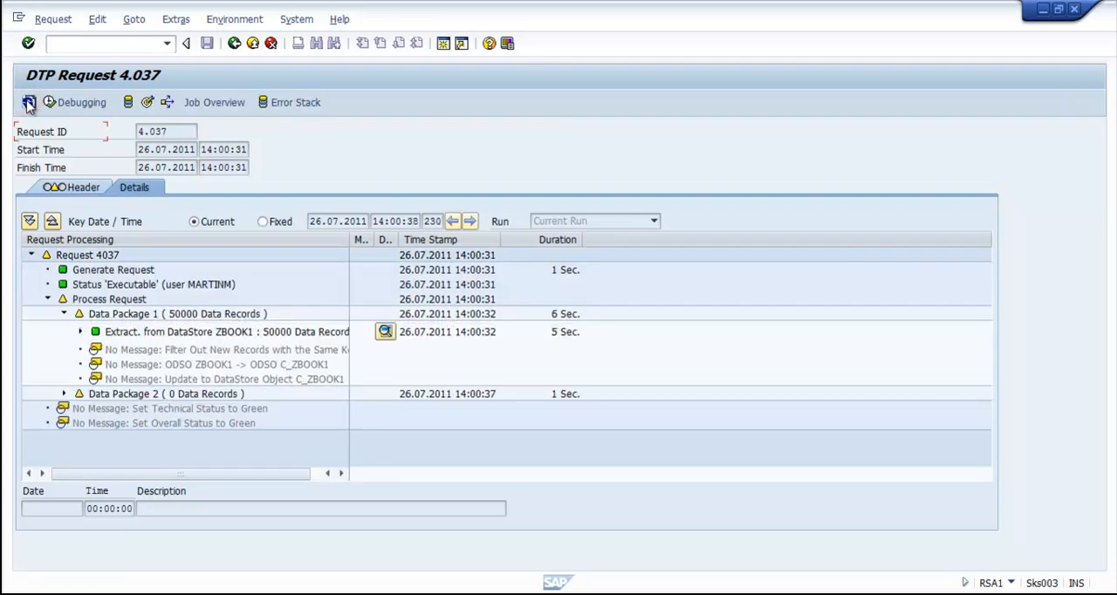
left_click(29, 102)
left_click(29, 102)
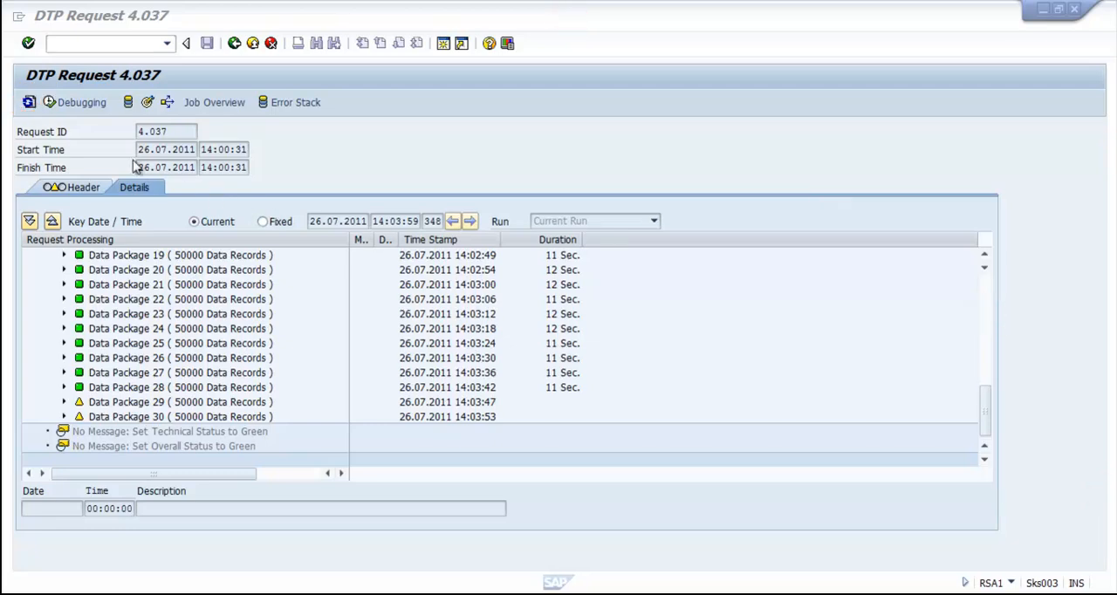
left_click(29, 103)
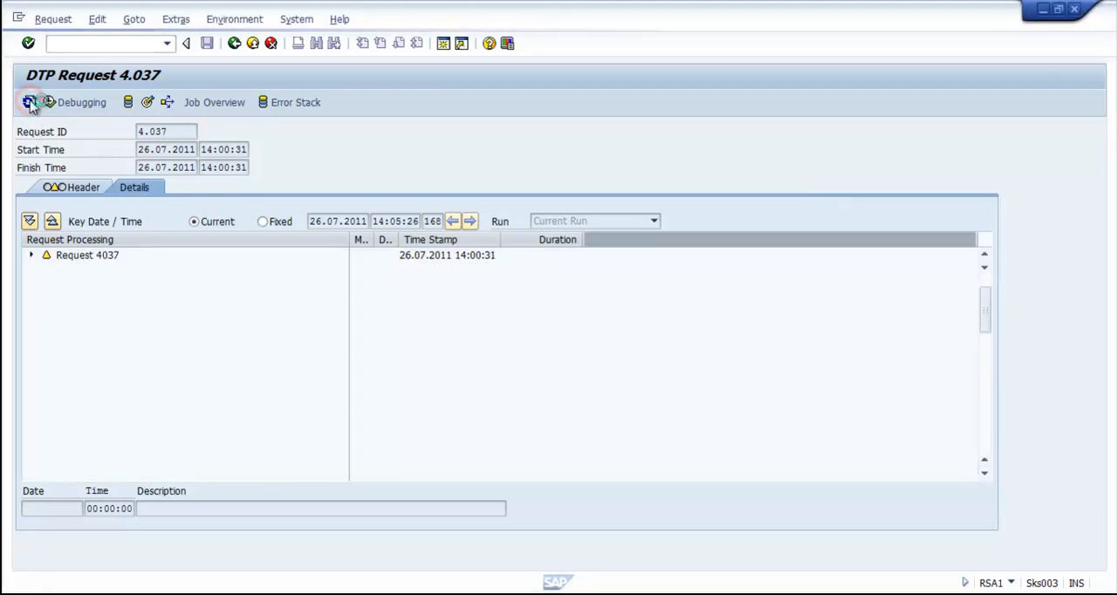
left_click(29, 102)
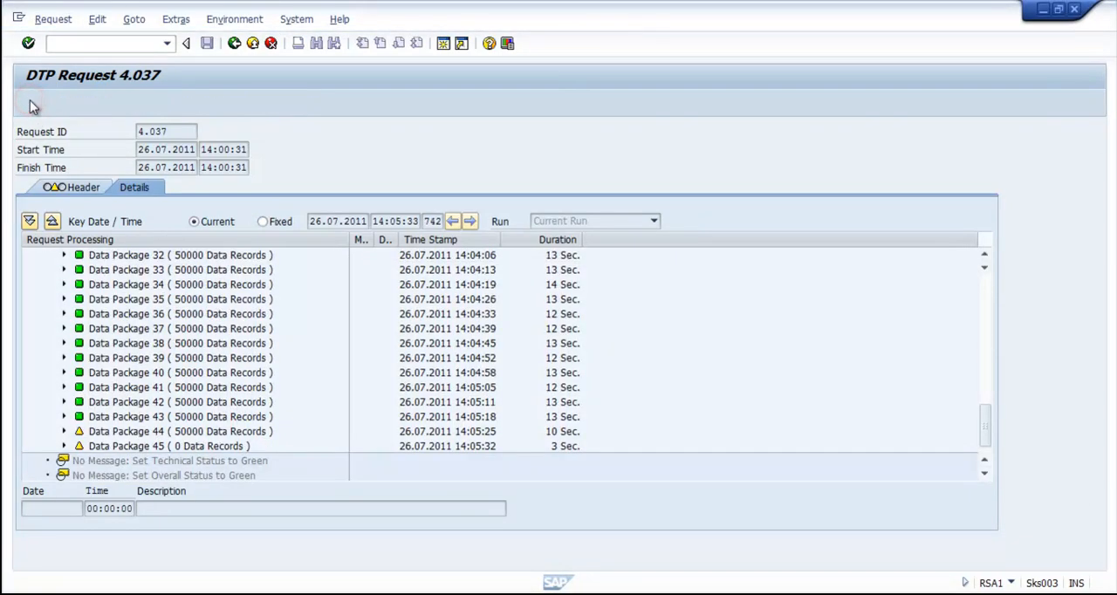
left_click(30, 102)
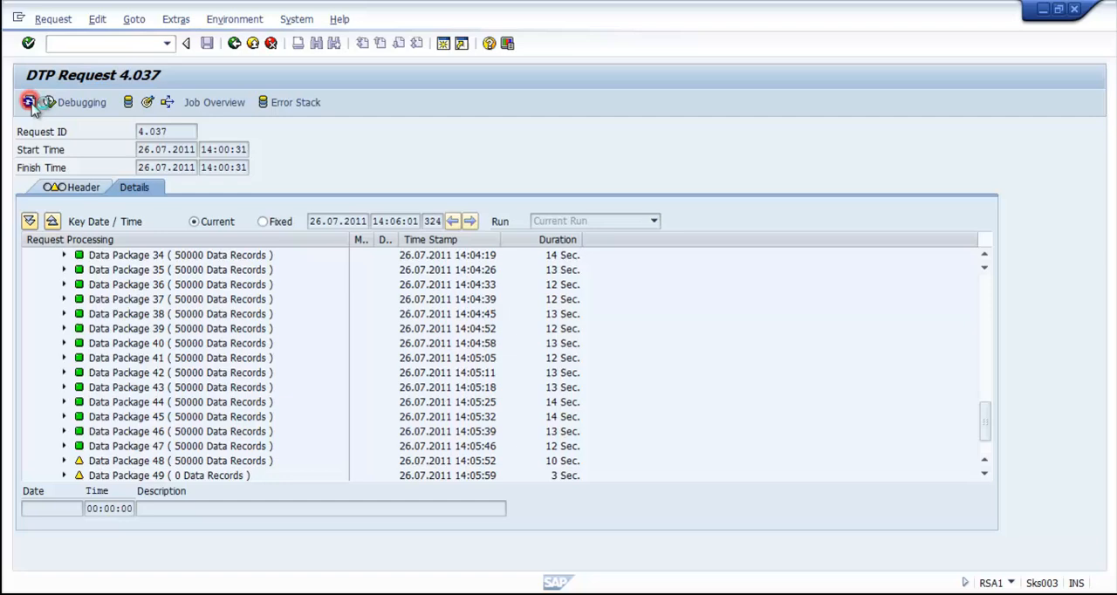
left_click(30, 102)
left_click(29, 102)
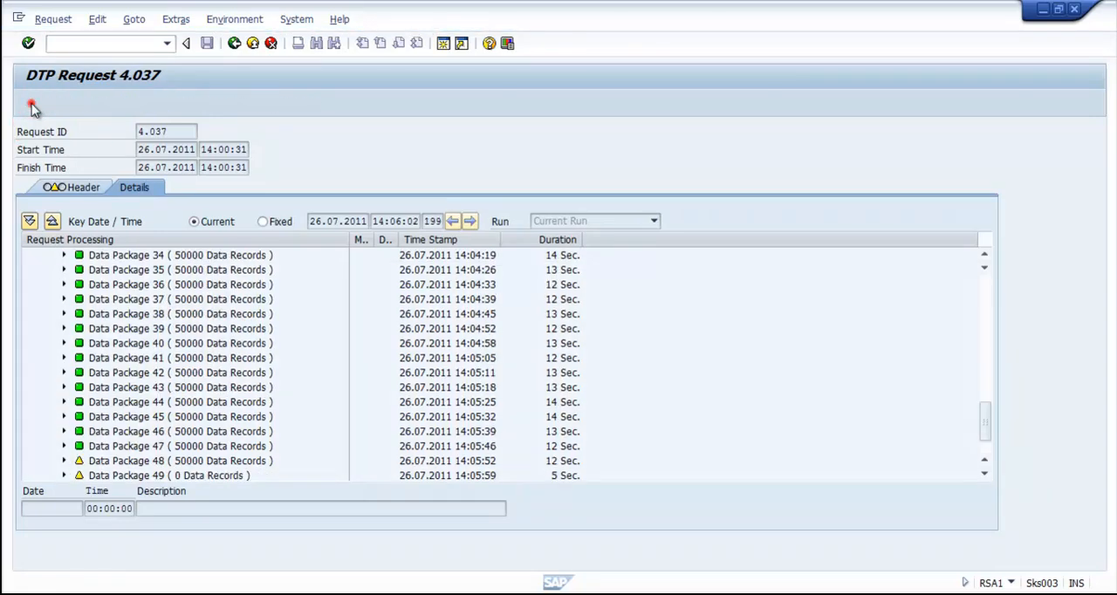
left_click(29, 103)
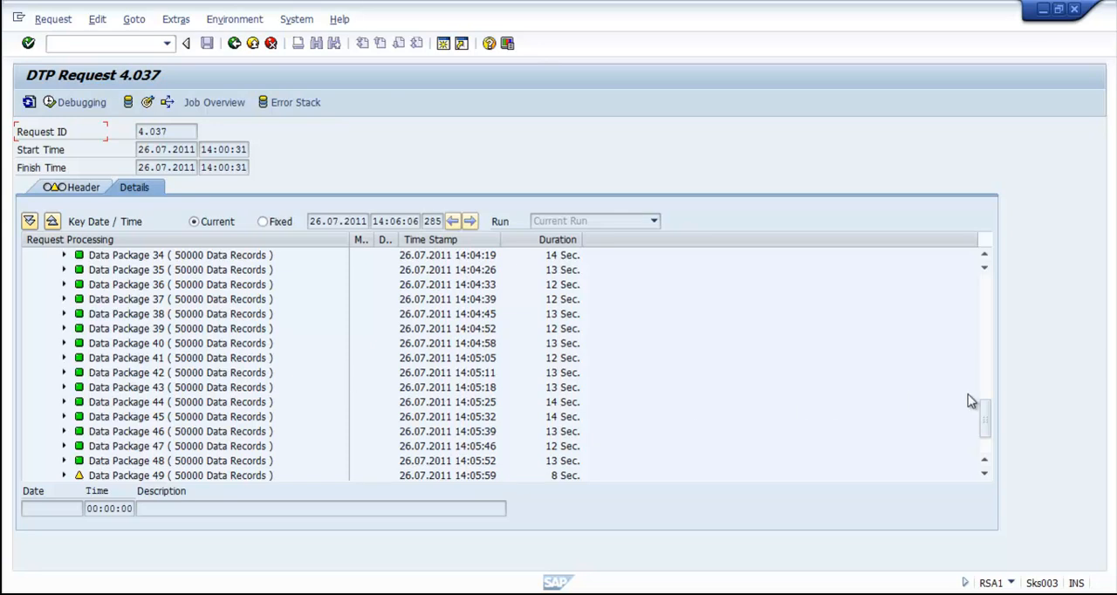
left_click_drag(984, 417, 986, 441)
left_click(29, 102)
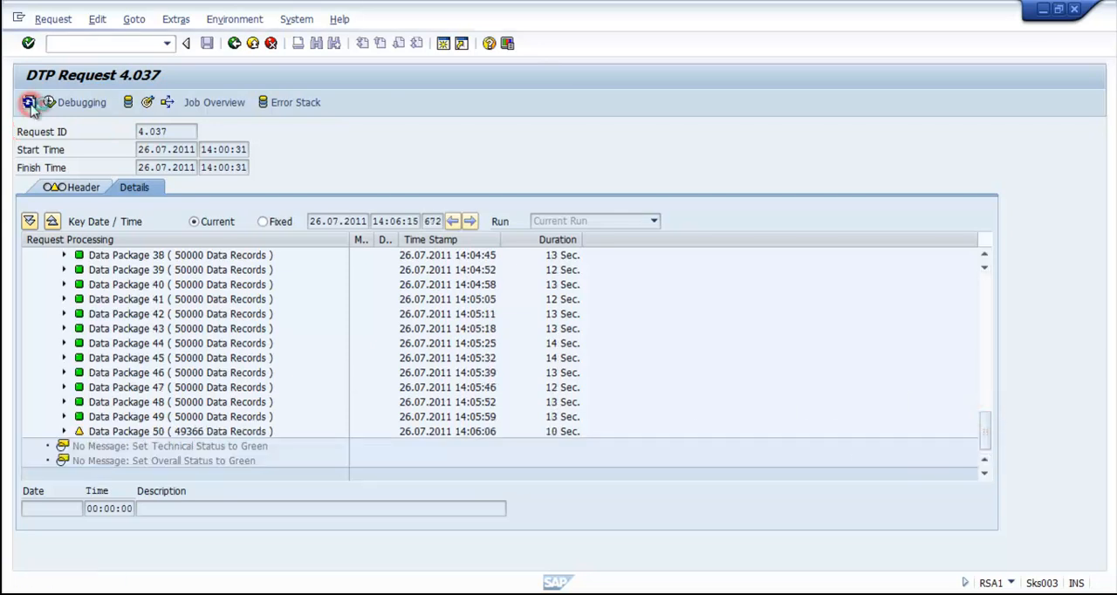
left_click(29, 102)
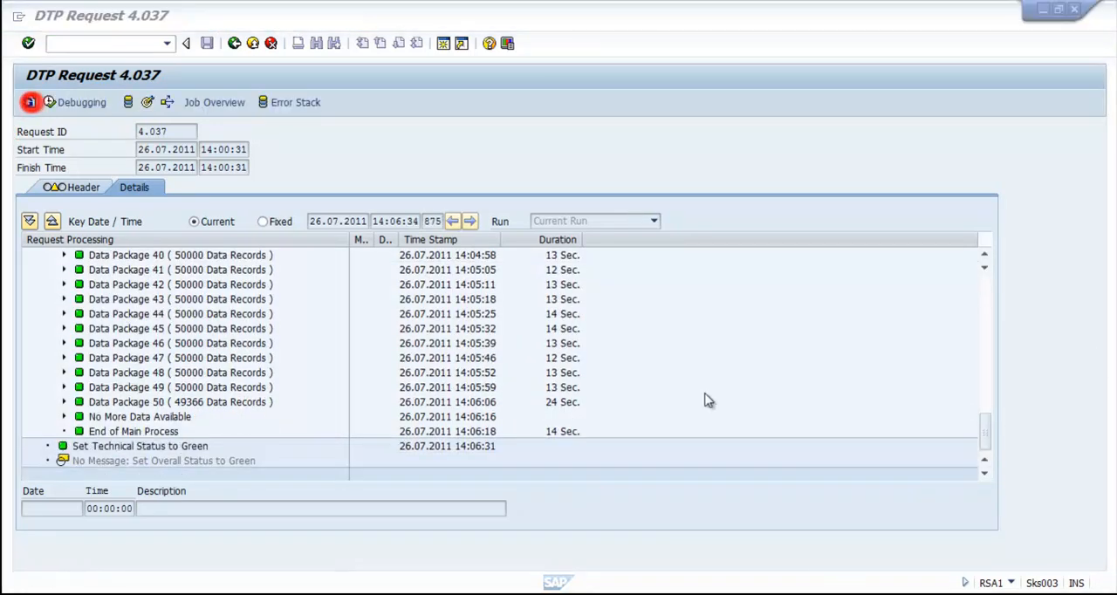
left_click(29, 102)
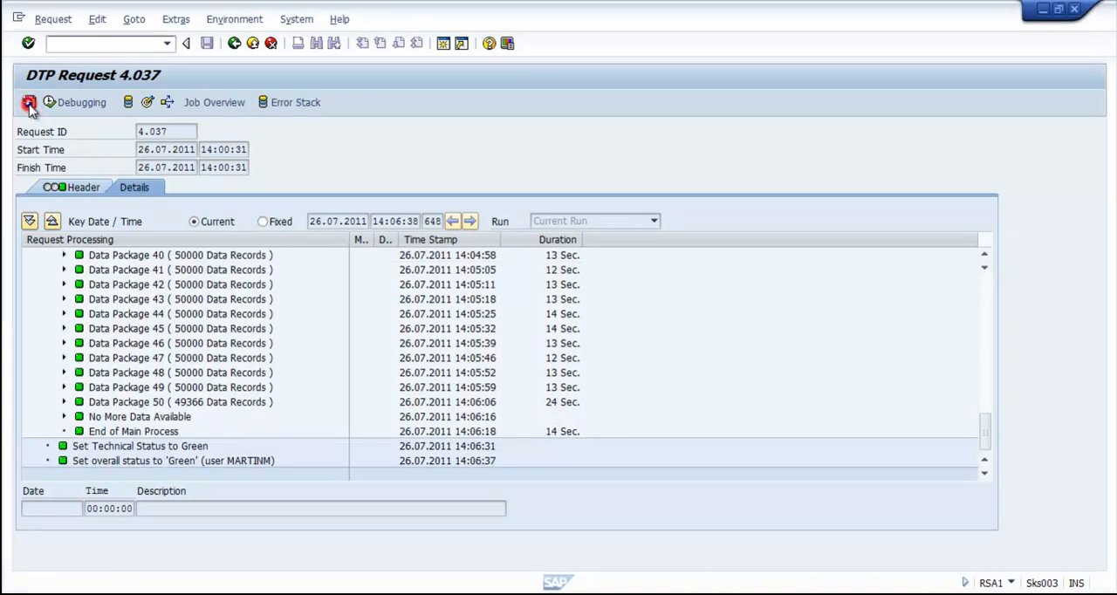
left_click(29, 102)
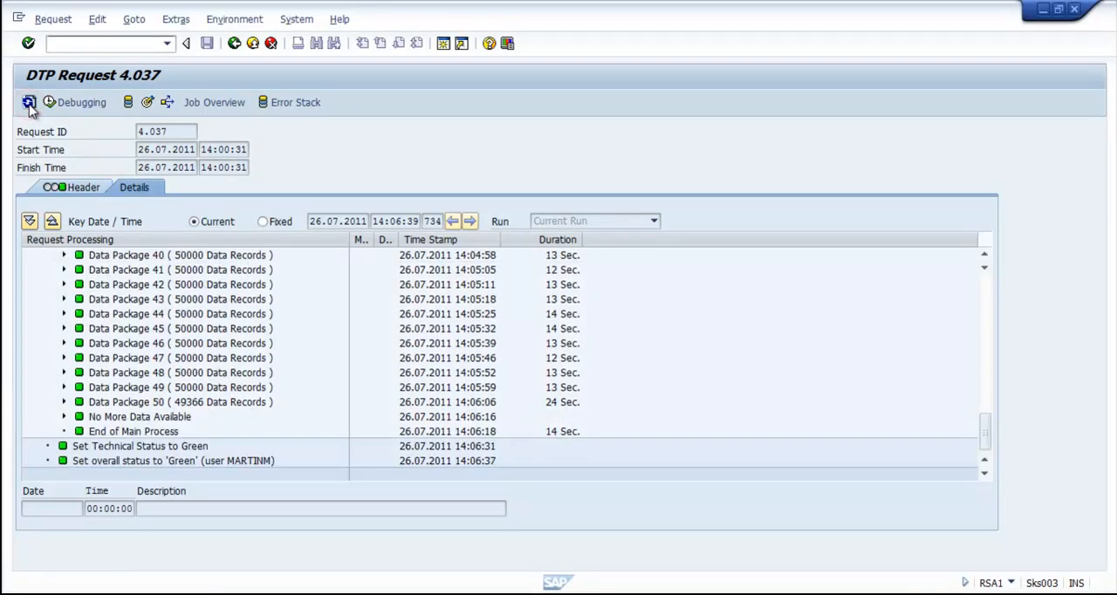
left_click(233, 44)
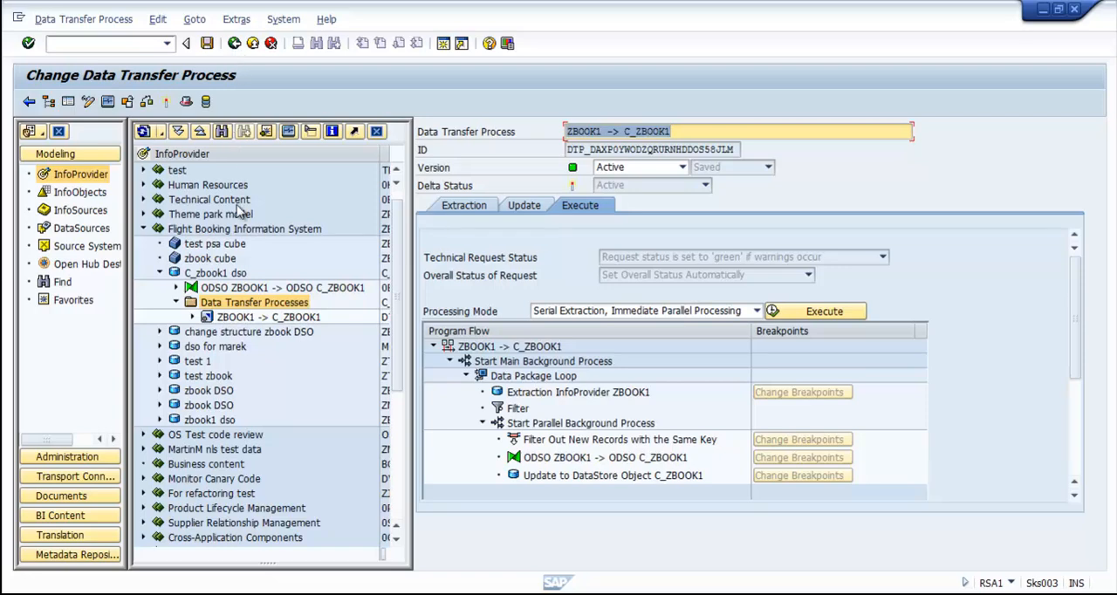
Step: Open the InfoProvider administration for C_zbook1 dso and hide the navigation trees to view its requests at full width
right_click(231, 276)
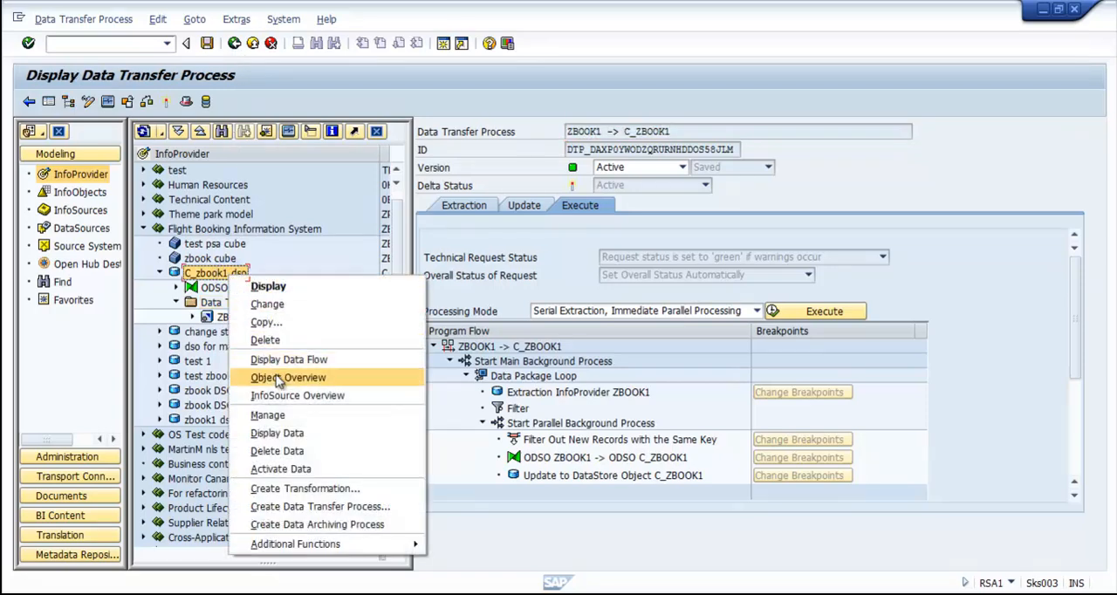
left_click(267, 416)
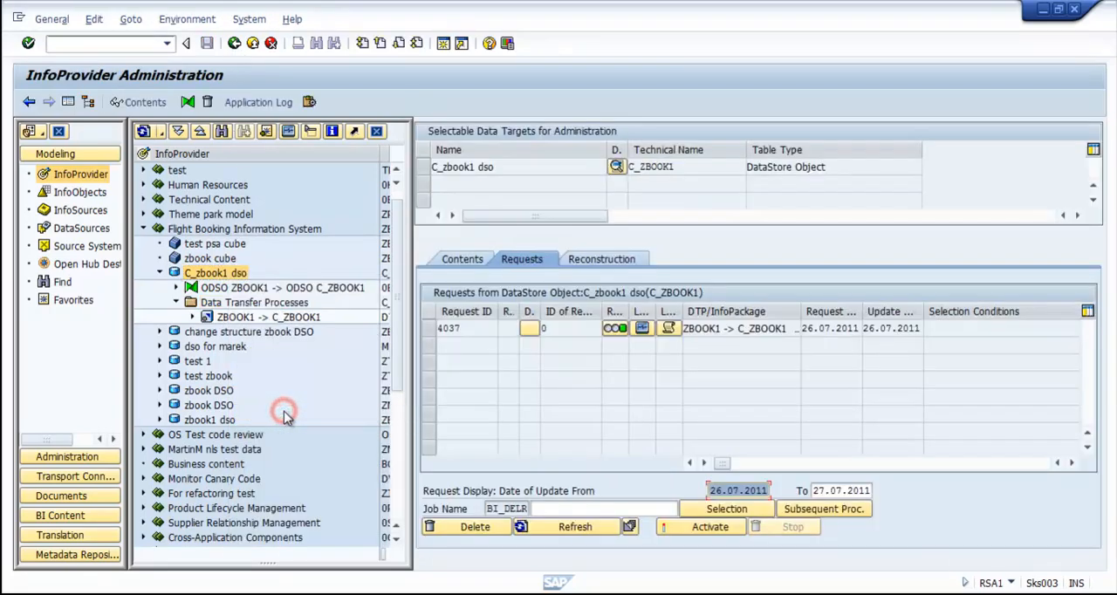
left_click(68, 103)
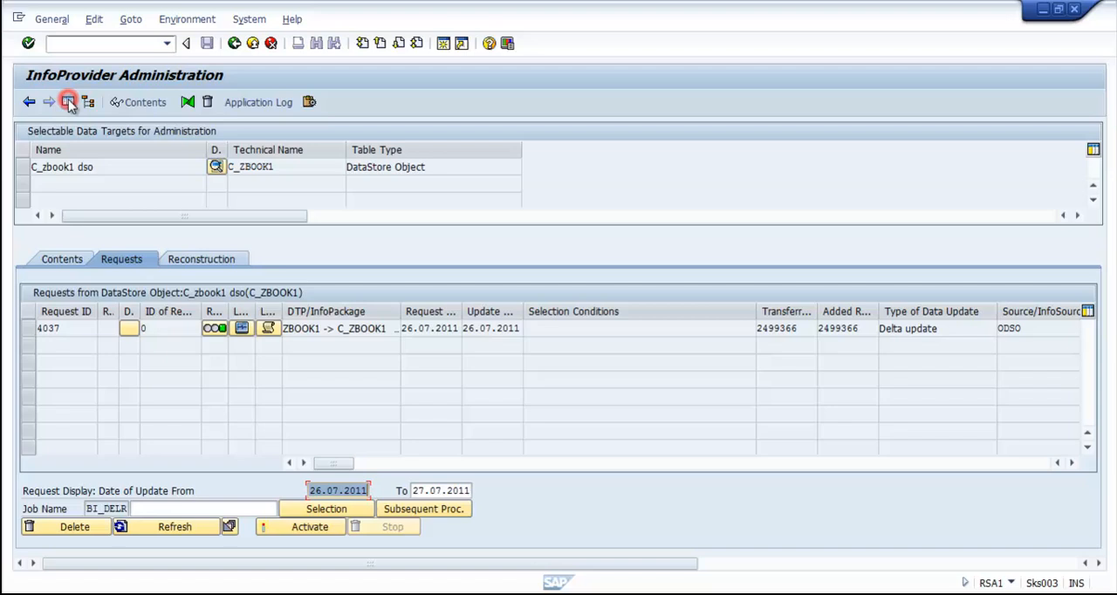
Step: Check the number of entries in the new data table of C_zbook1 dso and return to its contents
left_click(58, 264)
left_click(157, 493)
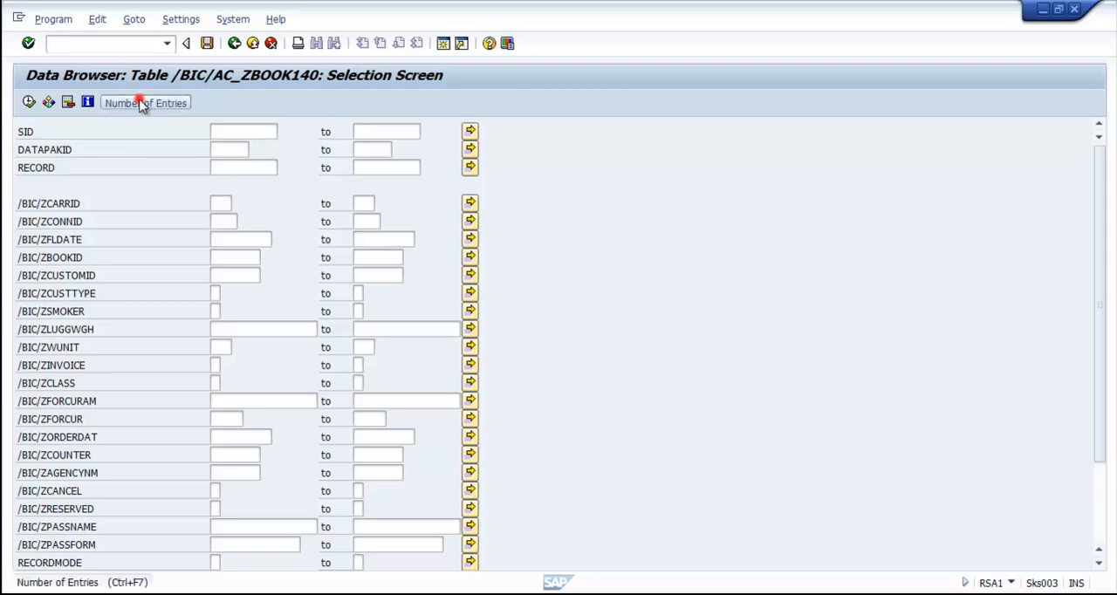
left_click(142, 104)
left_click_drag(126, 267, 72, 274)
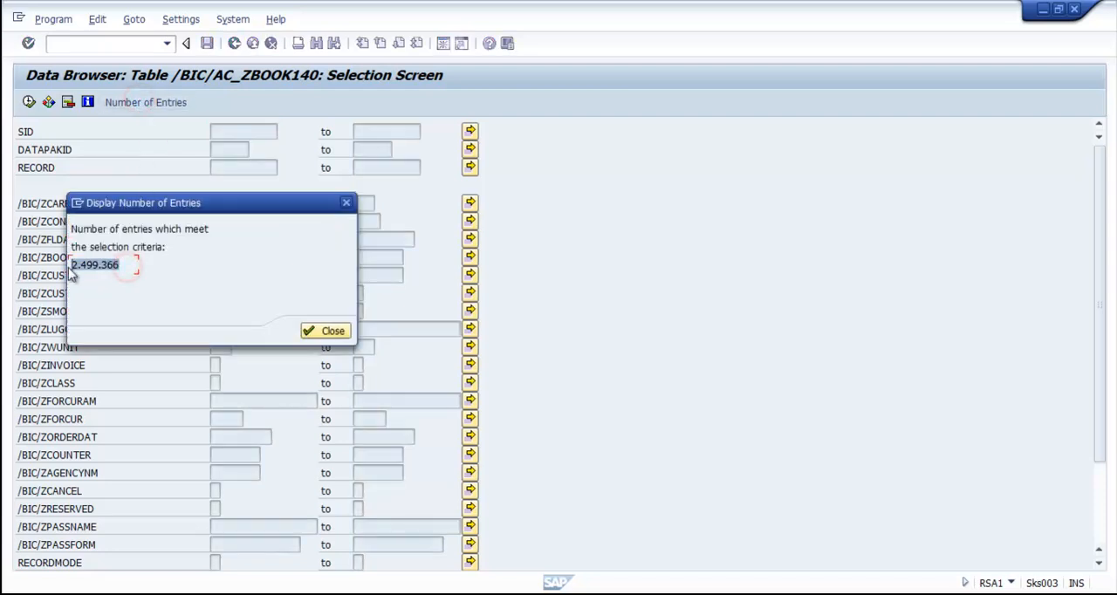
left_click(321, 331)
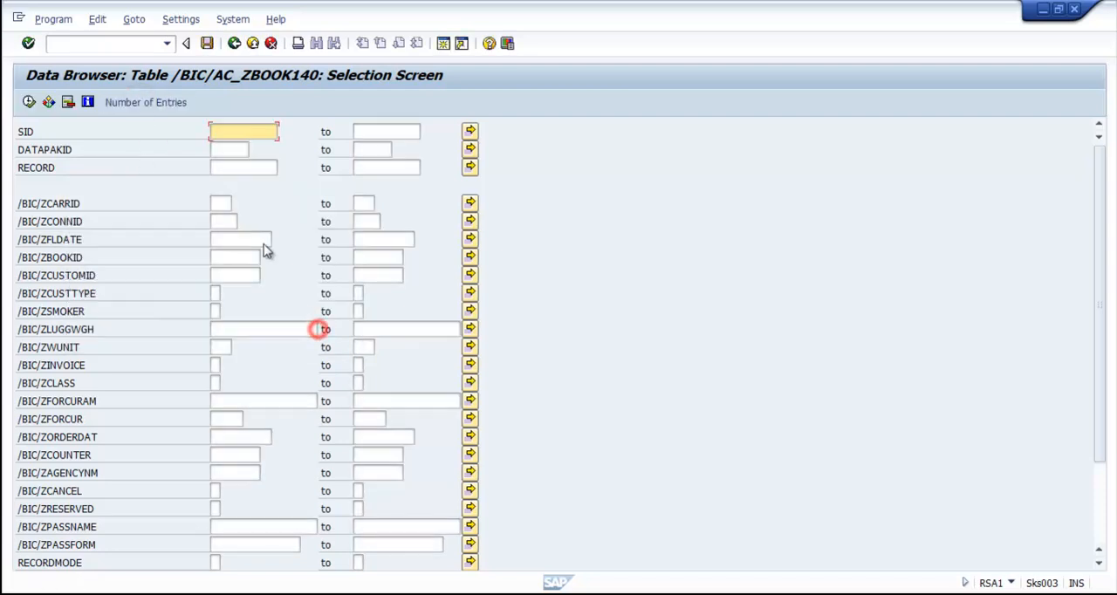
left_click(236, 43)
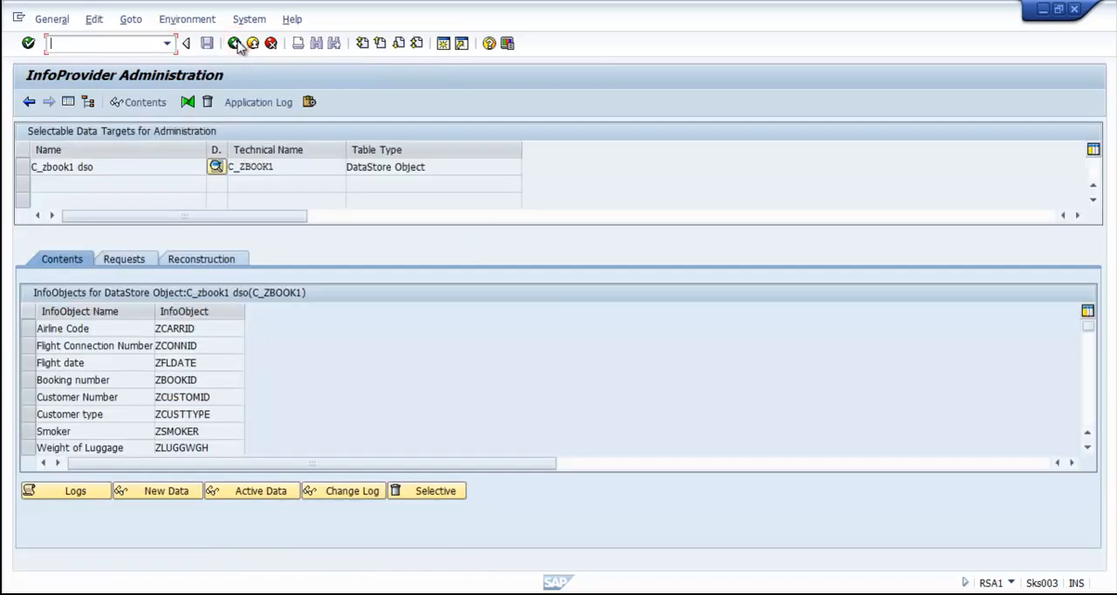